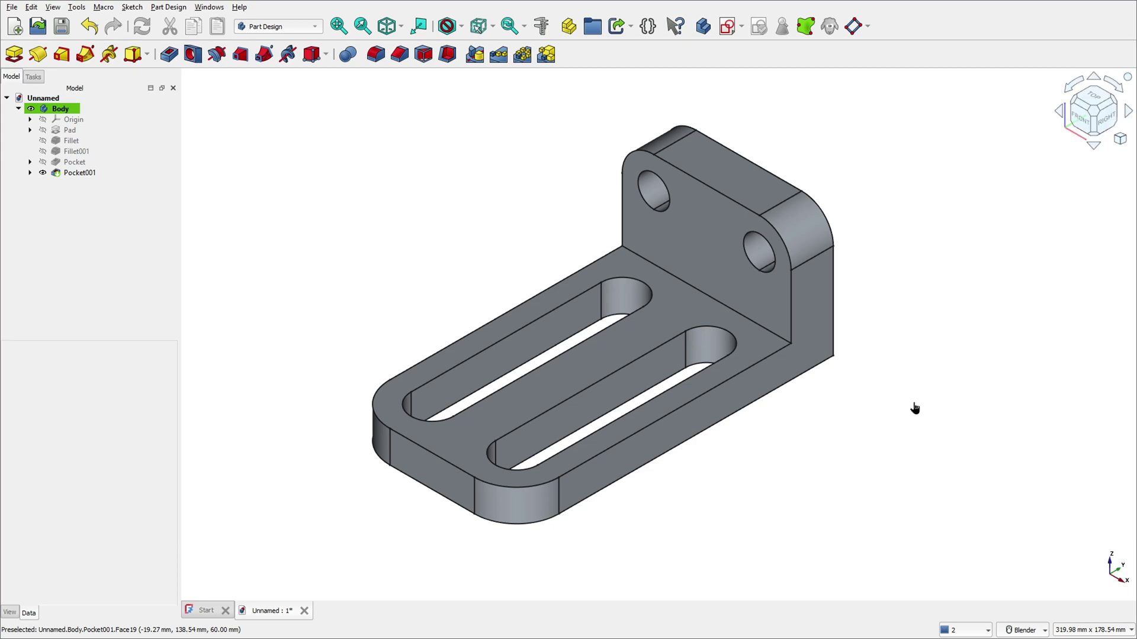
# Step: Orbit the finished L-bracket toward the front view to inspect its holes, slots and fillets
pyautogui.moveTo(914, 409); pyautogui.dragTo(813, 378, button='middle')
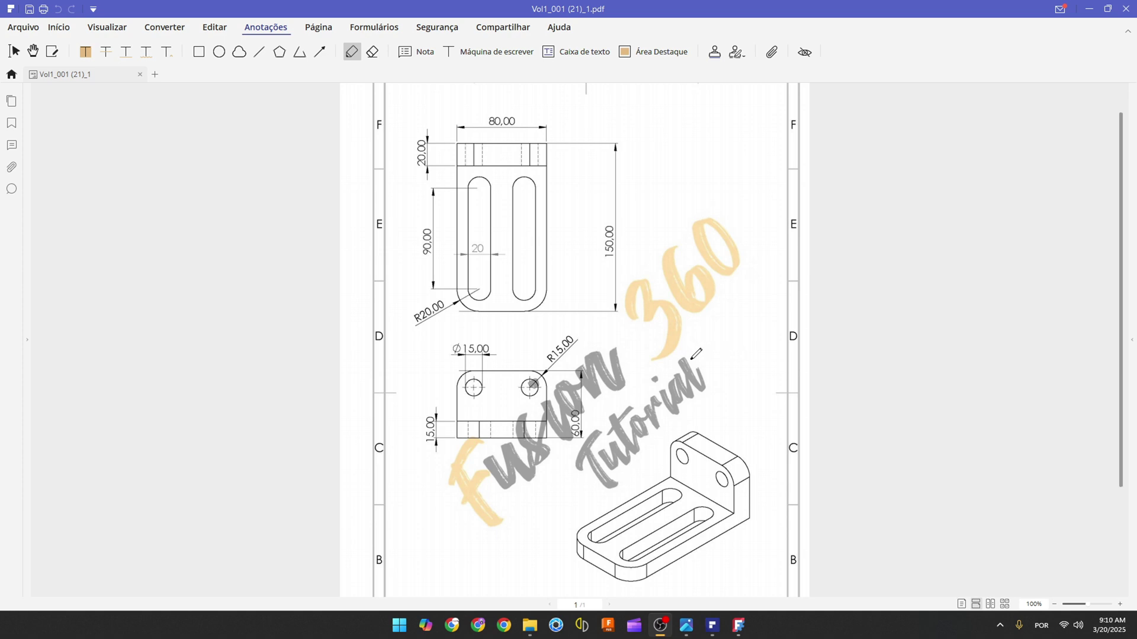
# Step: Sketch a red L-shaped side profile on the drawing and label its 150 length
pyautogui.click(692, 358)
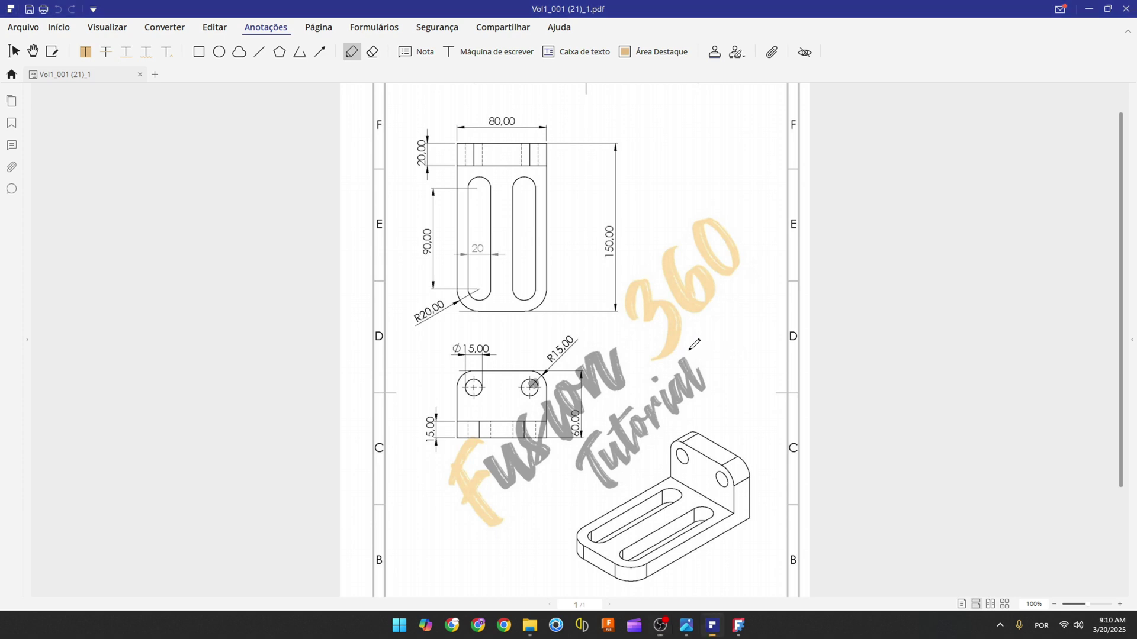
pyautogui.moveTo(690, 350)
pyautogui.mouseDown()
pyautogui.moveTo(692, 397)
pyautogui.moveTo(681, 386)
pyautogui.moveTo(698, 417)
pyautogui.moveTo(687, 393)
pyautogui.mouseUp()
pyautogui.moveTo(743, 462)
pyautogui.mouseDown()
pyautogui.moveTo(736, 518)
pyautogui.moveTo(635, 569)
pyautogui.moveTo(633, 583)
pyautogui.moveTo(714, 552)
pyautogui.moveTo(755, 521)
pyautogui.moveTo(723, 472)
pyautogui.mouseUp()
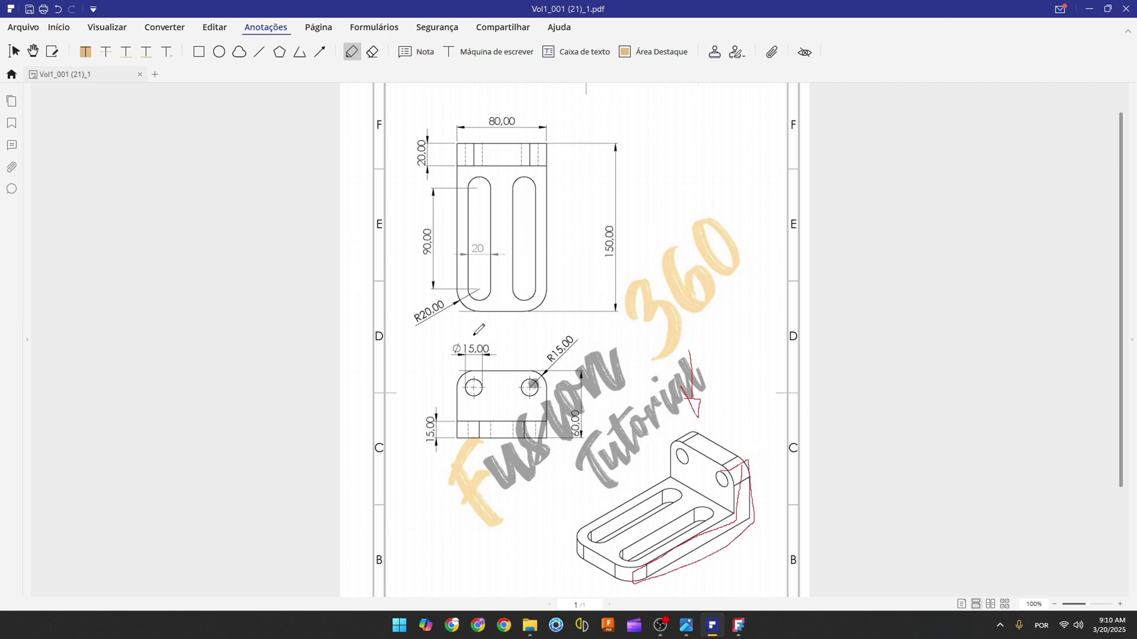
pyautogui.moveTo(632, 193)
pyautogui.mouseDown()
pyautogui.moveTo(746, 201)
pyautogui.moveTo(747, 121)
pyautogui.moveTo(713, 115)
pyautogui.moveTo(713, 174)
pyautogui.moveTo(635, 181)
pyautogui.mouseUp()
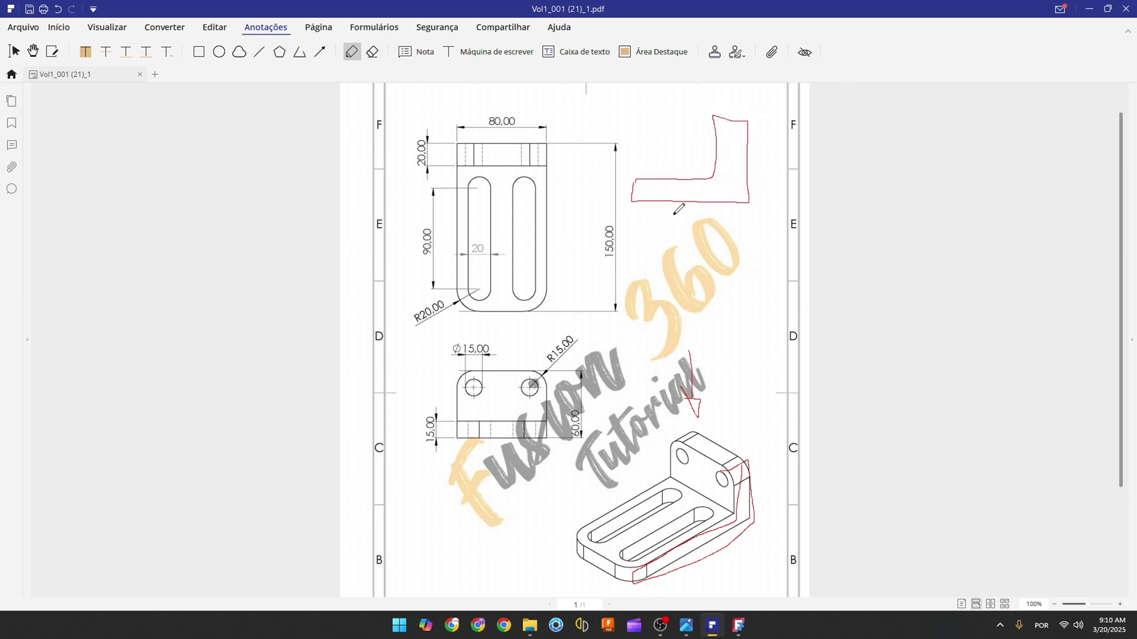
pyautogui.moveTo(612, 228); pyautogui.dragTo(611, 261)
pyautogui.moveTo(633, 203); pyautogui.dragTo(632, 217)
pyautogui.moveTo(747, 203); pyautogui.dragTo(748, 219)
pyautogui.moveTo(677, 216)
pyautogui.mouseDown()
pyautogui.moveTo(709, 236)
pyautogui.moveTo(704, 225)
pyautogui.moveTo(774, 202)
pyautogui.mouseUp()
pyautogui.moveTo(769, 122); pyautogui.dragTo(760, 122)
# Step: Add the 60 height, 20 width and 15 thickness marks to the red profile
pyautogui.moveTo(574, 412); pyautogui.dragTo(578, 430)
pyautogui.moveTo(763, 148)
pyautogui.mouseDown()
pyautogui.moveTo(768, 165)
pyautogui.moveTo(777, 161)
pyautogui.mouseUp()
pyautogui.moveTo(713, 89)
pyautogui.mouseDown()
pyautogui.moveTo(713, 104)
pyautogui.moveTo(741, 103)
pyautogui.mouseUp()
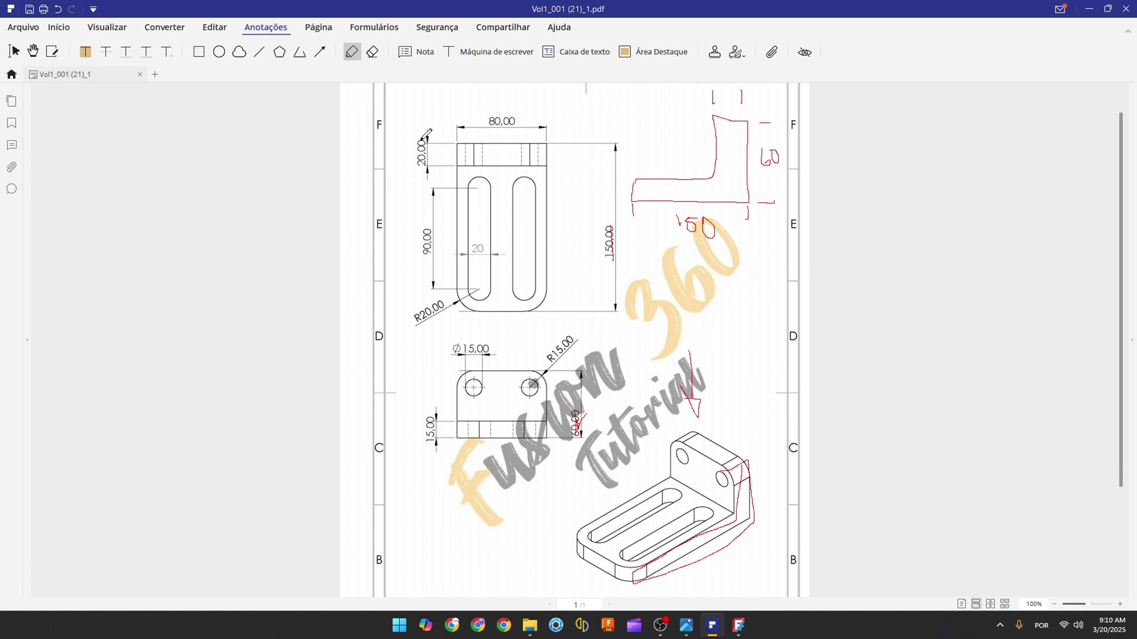
pyautogui.moveTo(718, 95); pyautogui.dragTo(733, 99)
pyautogui.moveTo(622, 178); pyautogui.dragTo(620, 204)
pyautogui.moveTo(433, 418); pyautogui.dragTo(427, 450)
pyautogui.moveTo(591, 183)
pyautogui.mouseDown()
pyautogui.moveTo(590, 195)
pyautogui.moveTo(608, 192)
pyautogui.moveTo(599, 200)
pyautogui.mouseUp()
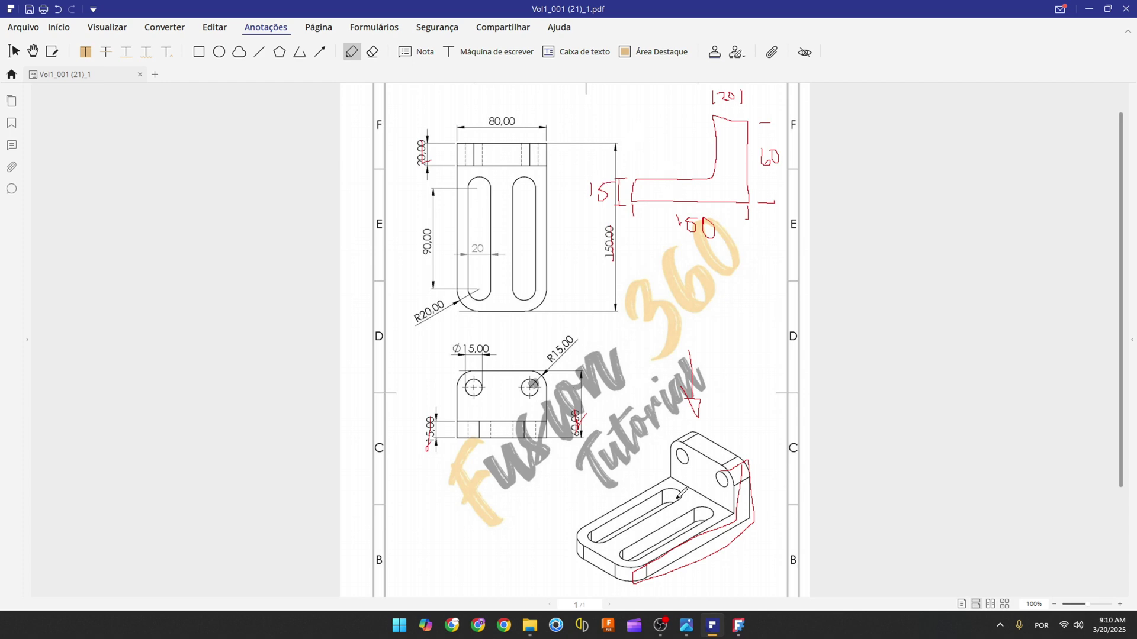
pyautogui.click(740, 628)
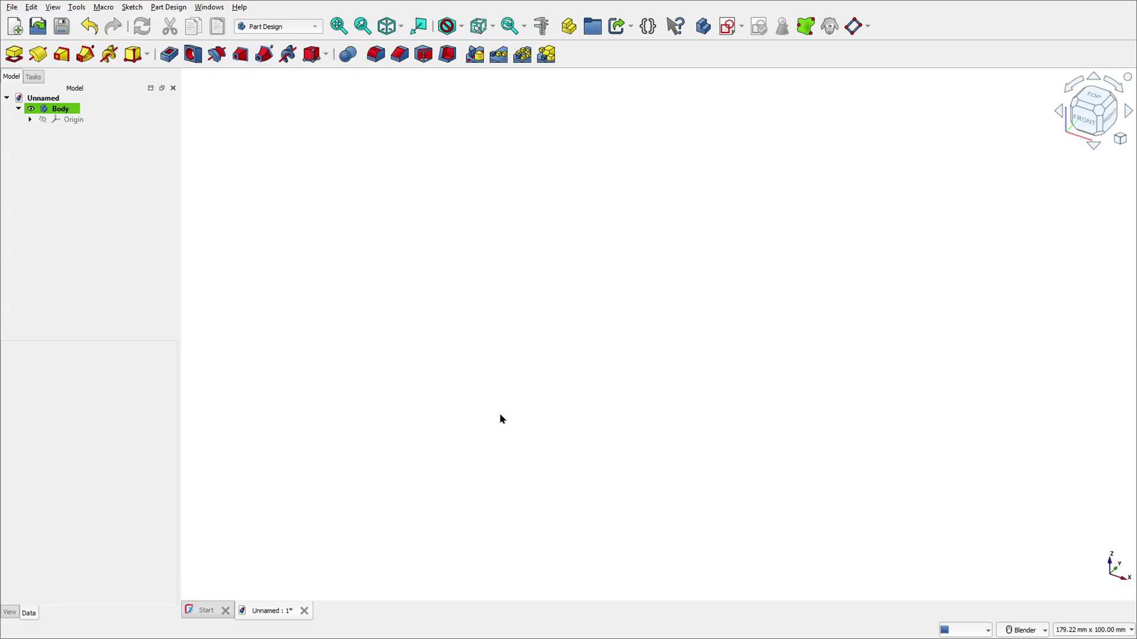
# Step: Create a new sketch on the YZ-plane with the grid turned on
pyautogui.click(732, 27)
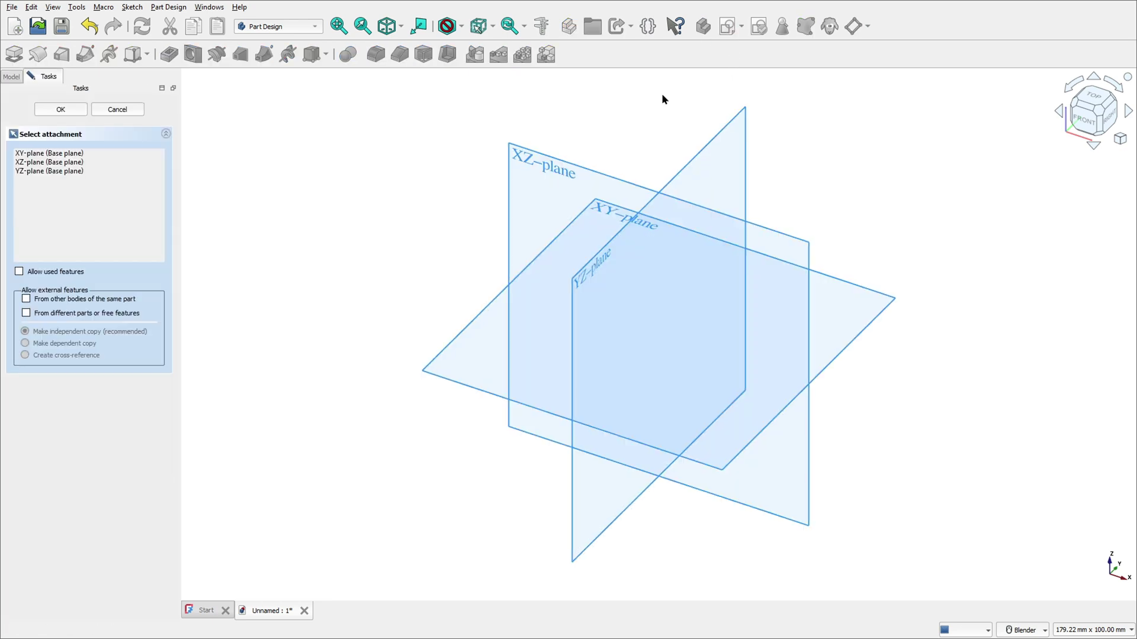
pyautogui.click(711, 178)
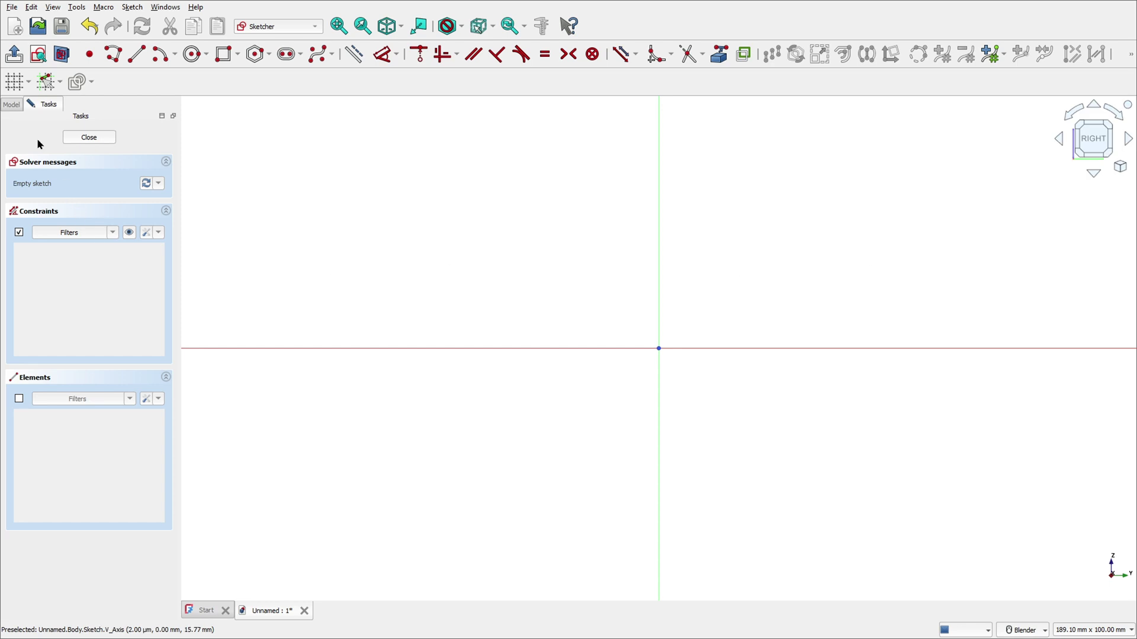
pyautogui.click(15, 82)
# Step: Draw a closed six-line L-shaped polyline profile starting and ending at the origin
pyautogui.click(113, 53)
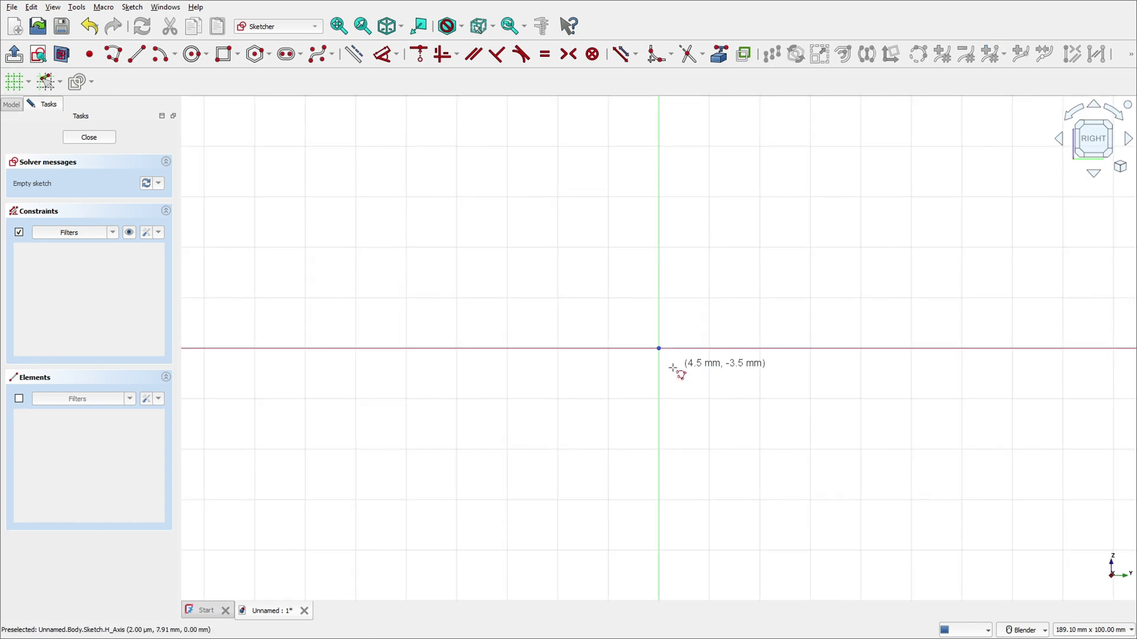
pyautogui.click(659, 349)
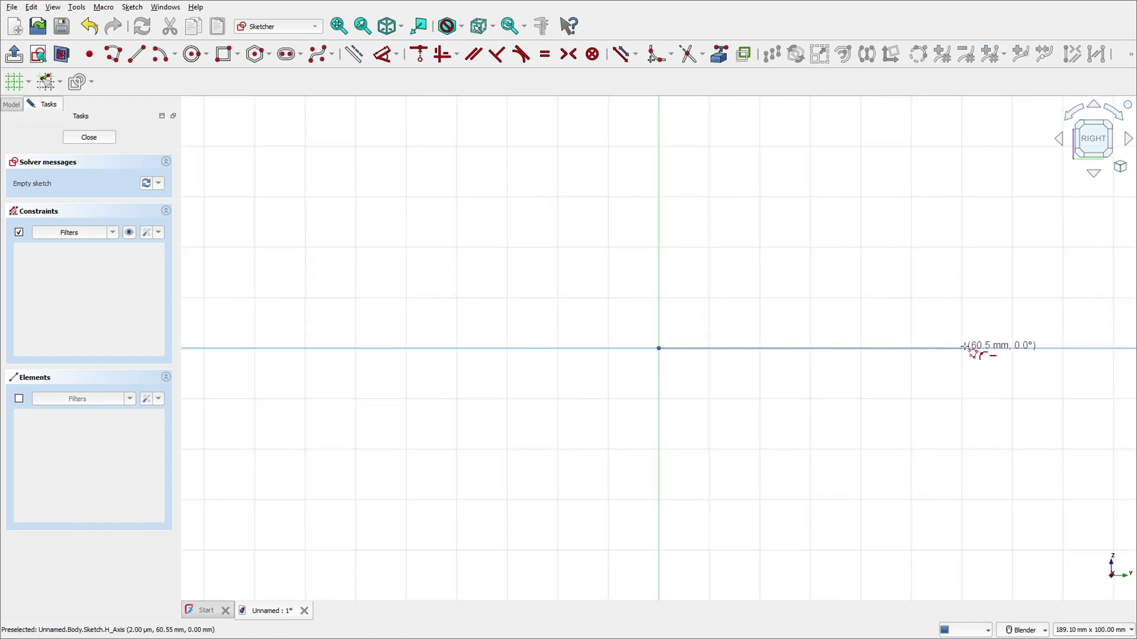
pyautogui.click(965, 349)
pyautogui.click(964, 173)
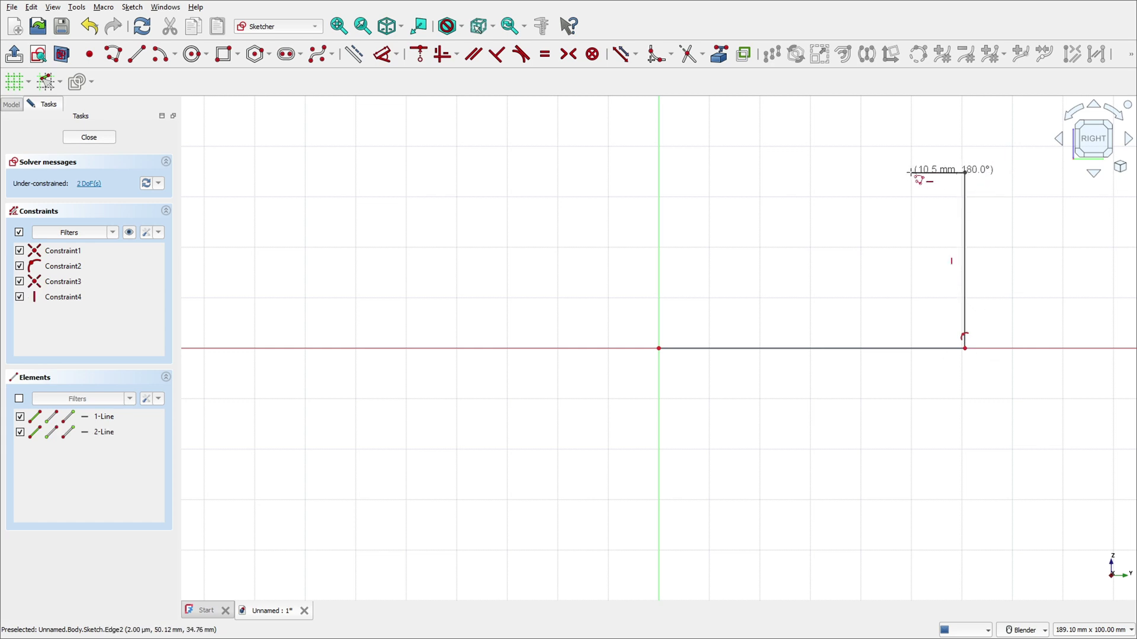
pyautogui.click(911, 173)
pyautogui.click(911, 315)
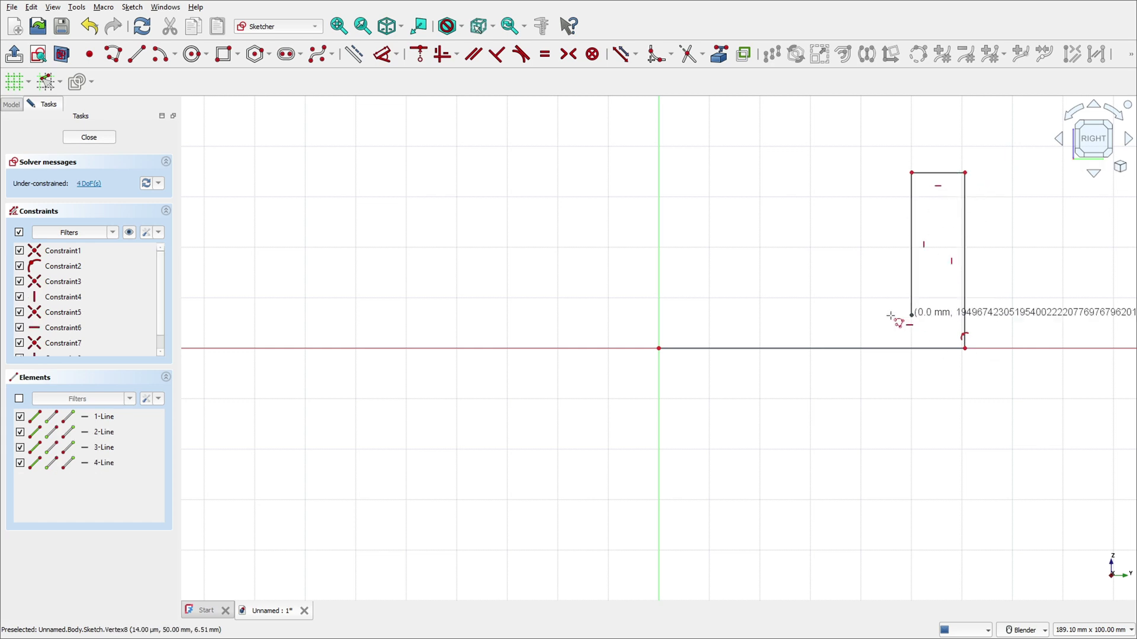
pyautogui.click(659, 316)
pyautogui.click(659, 349)
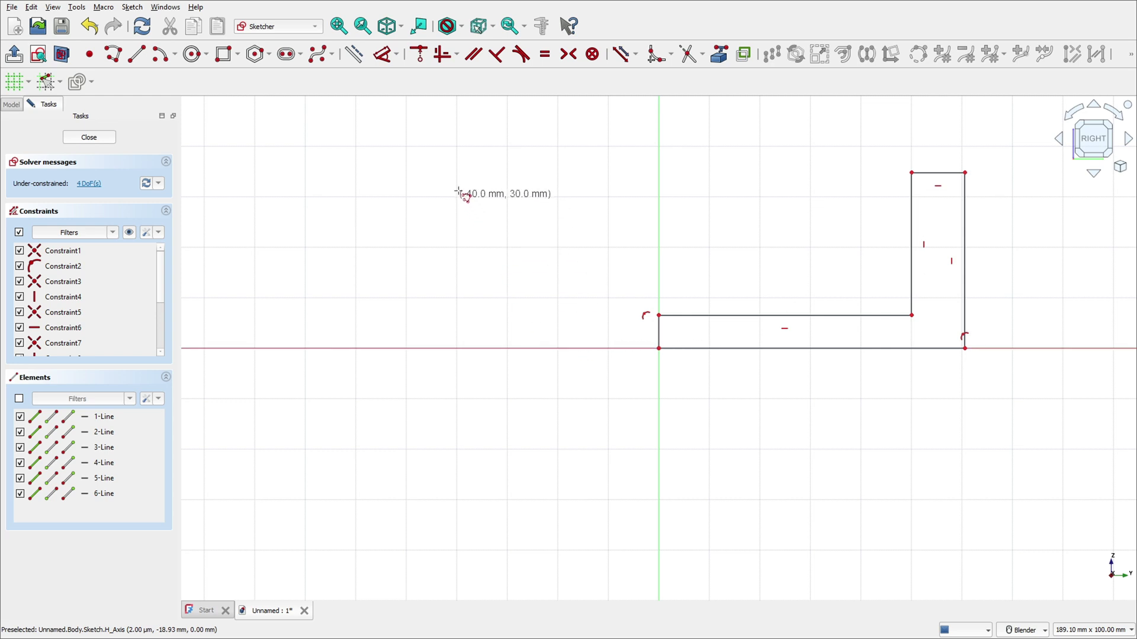
# Step: Begin a length constraint on the profile's short left vertical edge
pyautogui.click(383, 59)
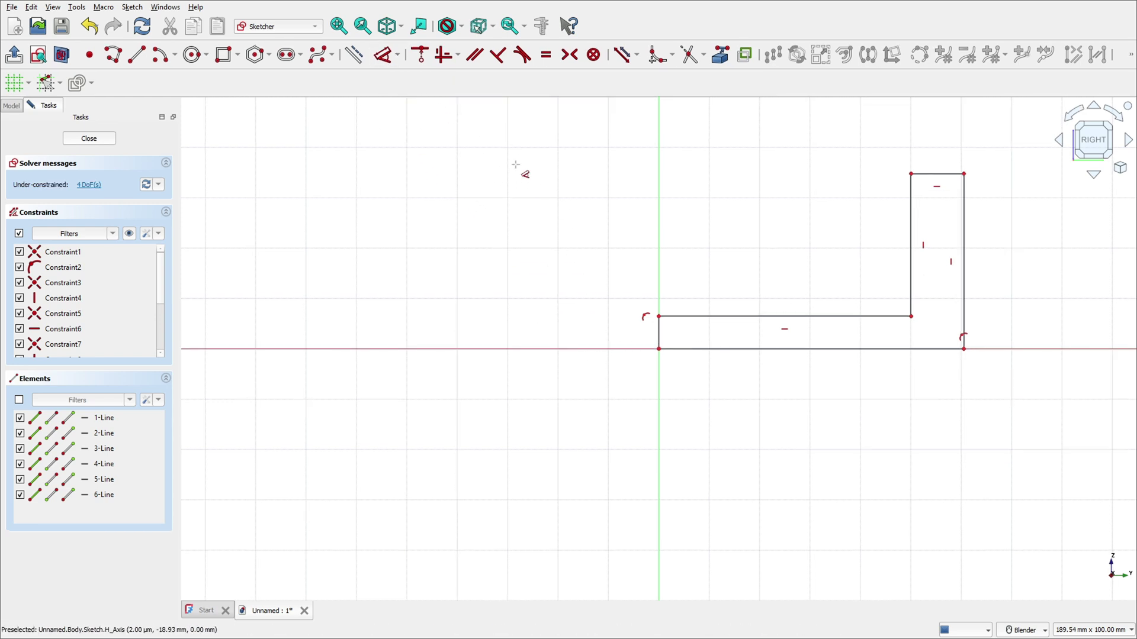
pyautogui.click(659, 340)
pyautogui.click(594, 342)
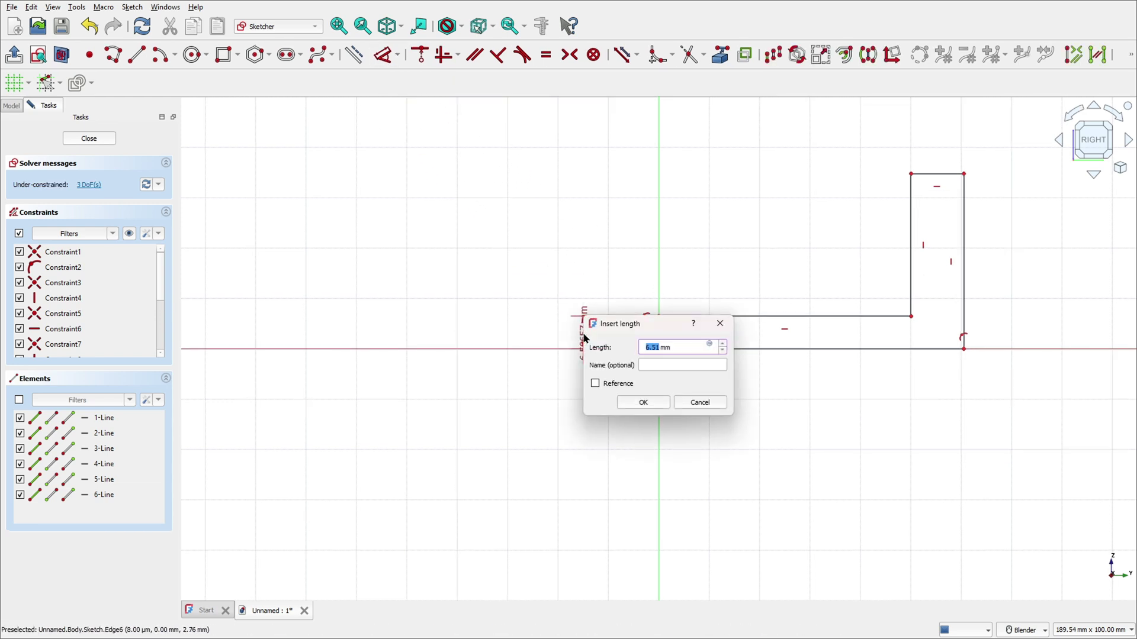
# Step: Constrain the base thickness to 15 mm and the upright width to 20 mm
pyautogui.write('15')
pyautogui.press('Return')
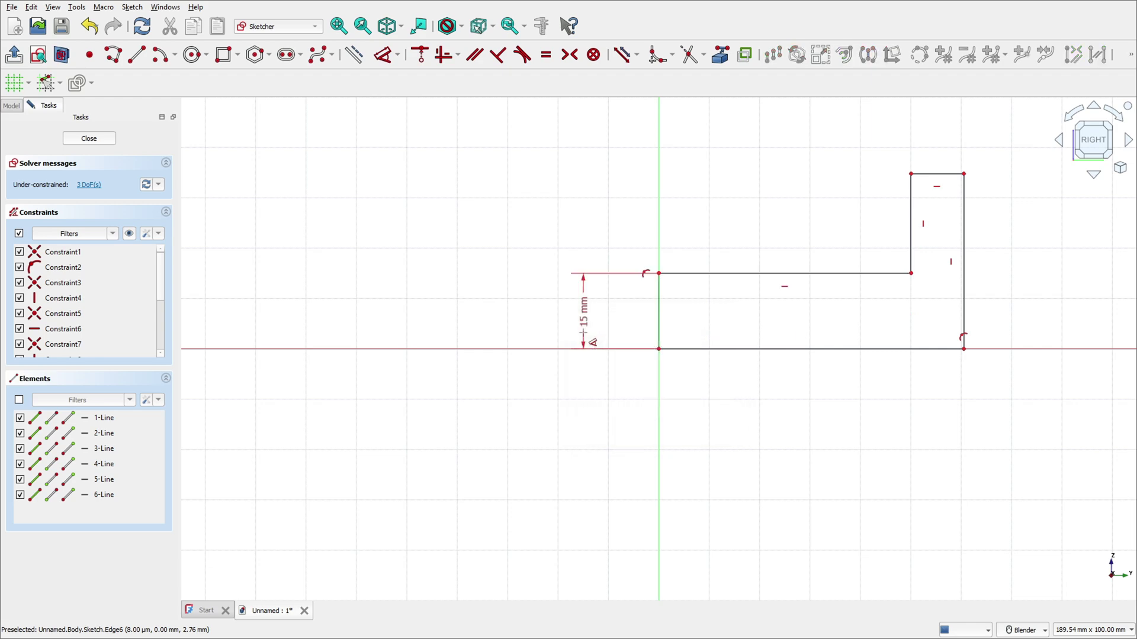
pyautogui.click(938, 174)
pyautogui.click(939, 144)
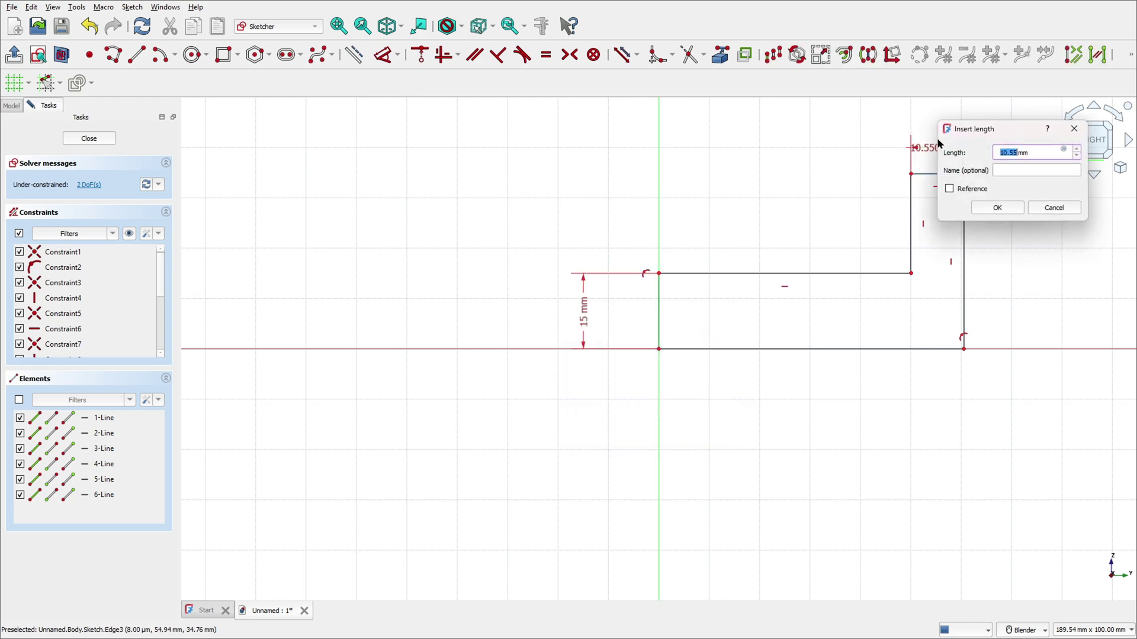
pyautogui.write('20')
pyautogui.press('Return')
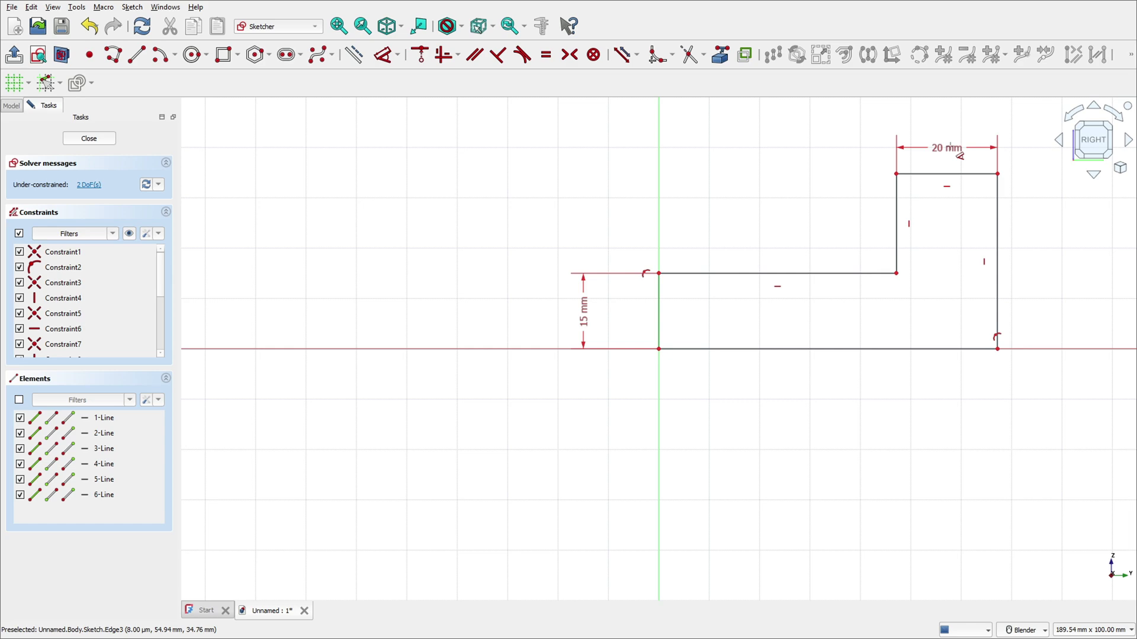
# Step: Constrain the upright height to 60 mm and the base length to 150 mm
pyautogui.click(999, 243)
pyautogui.click(1049, 250)
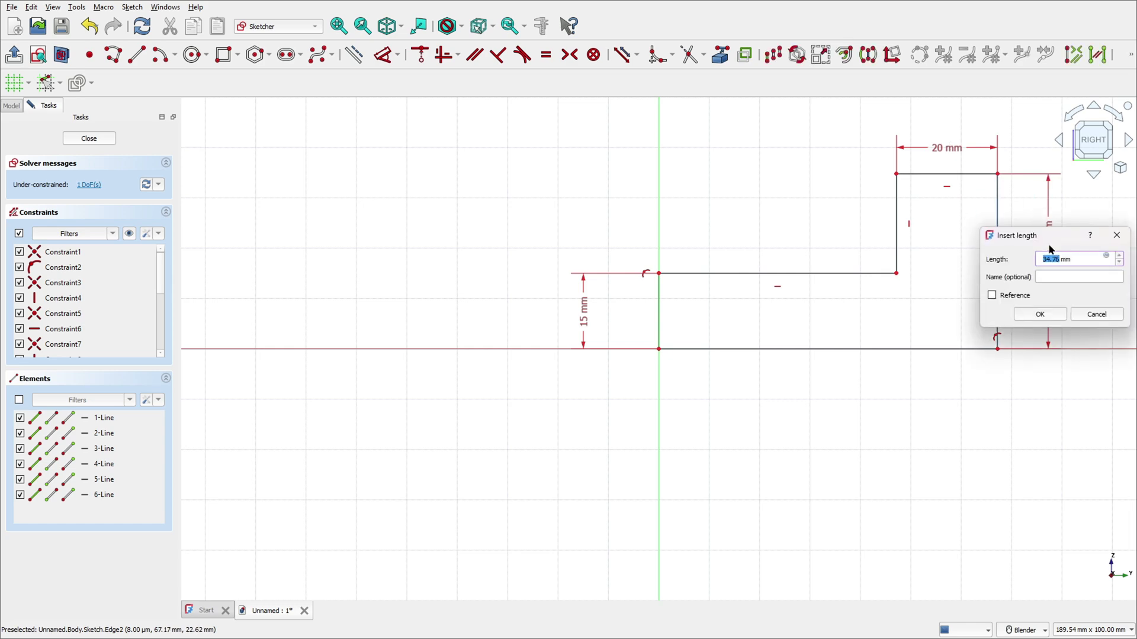
pyautogui.write('60')
pyautogui.press('Return')
pyautogui.scroll(3, 948, 293)
pyautogui.scroll(-5, 901, 312)
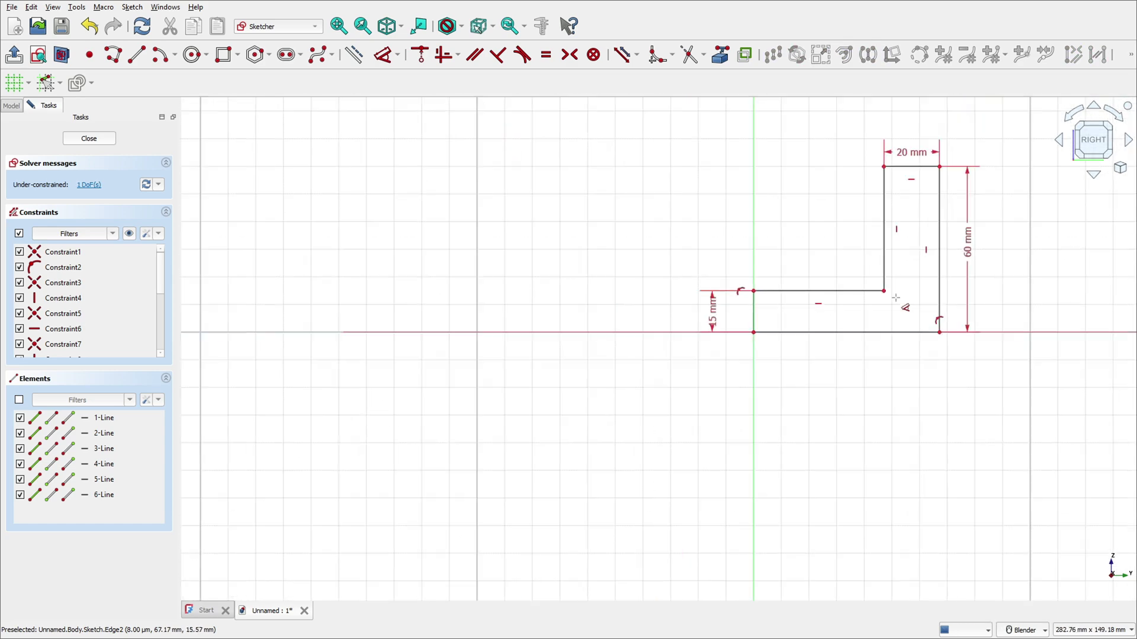
pyautogui.keyDown('shift'); pyautogui.moveTo(888, 293); pyautogui.dragTo(701, 291, button='middle'); pyautogui.keyUp('shift')
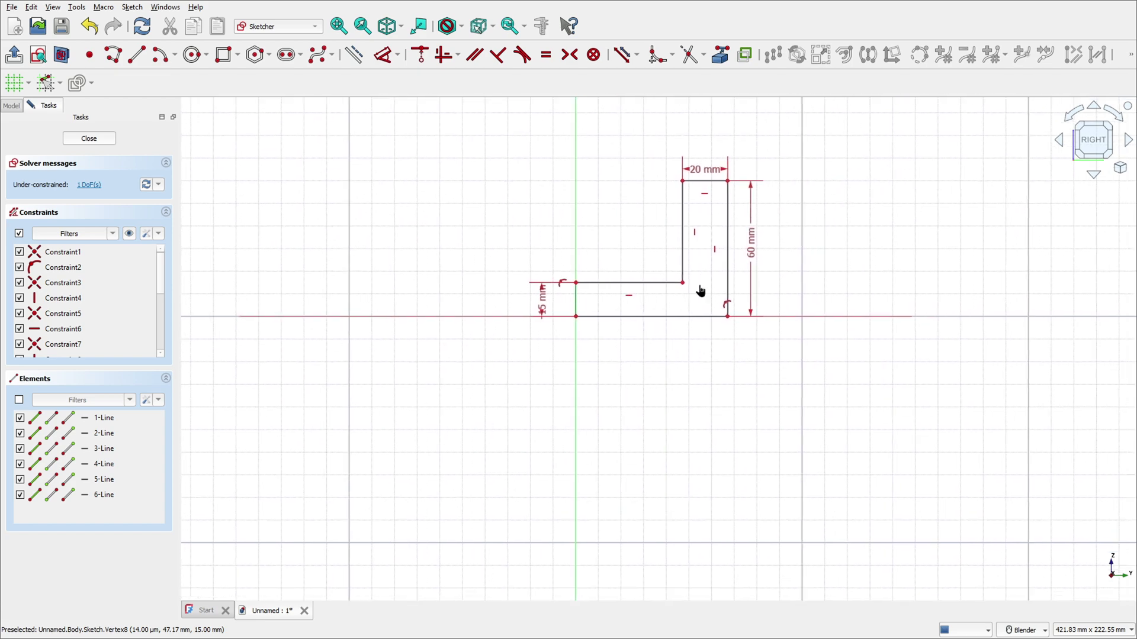
pyautogui.click(667, 318)
pyautogui.click(660, 380)
pyautogui.write('150mm')
pyautogui.press('Return')
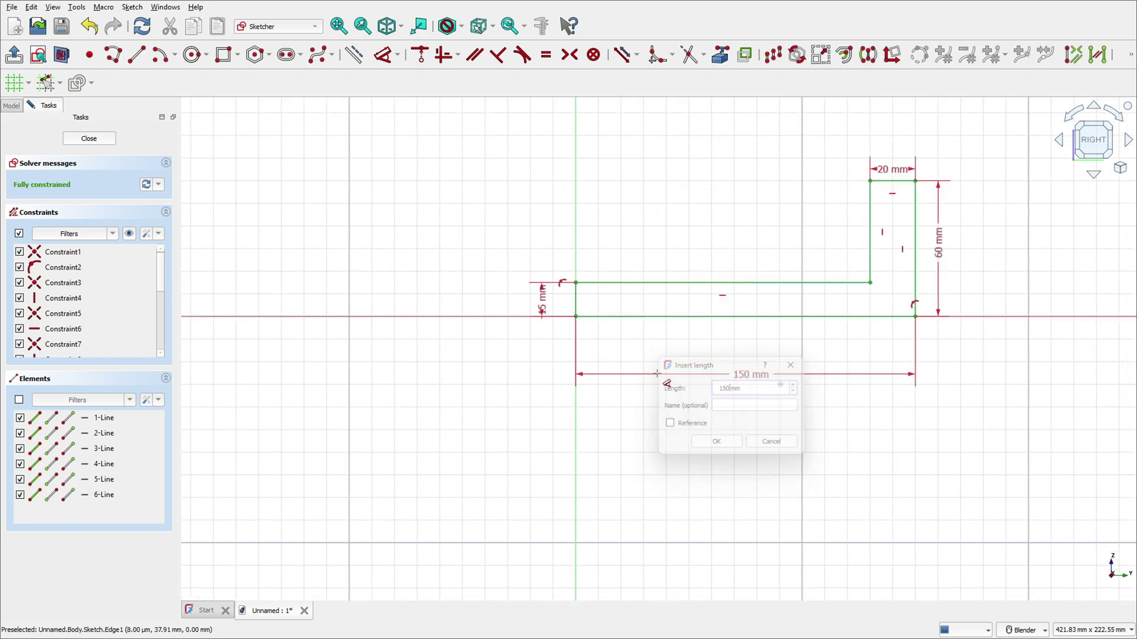
# Step: Close the sketch and orbit to view the L profile in 3D
pyautogui.click(18, 60)
pyautogui.moveTo(918, 160)
pyautogui.mouseDown(button='middle')
pyautogui.moveTo(570, 334)
pyautogui.moveTo(674, 368)
pyautogui.mouseUp(button='middle')
pyautogui.scroll(-3, 673, 362)
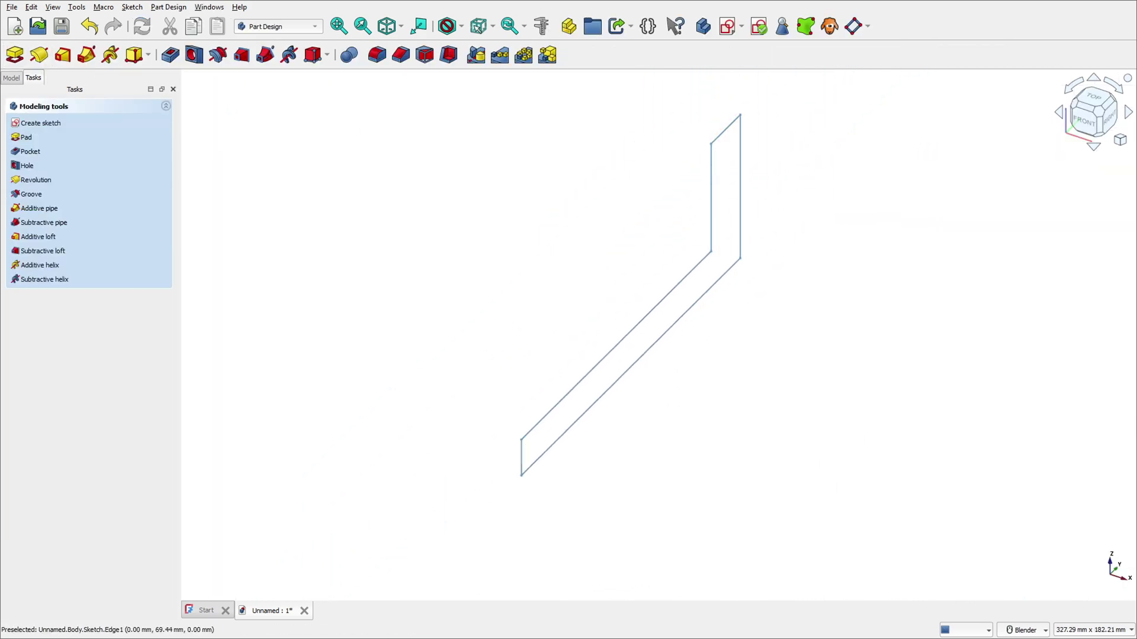
# Step: Mark both ends of the 80,00 dimension on the PDF drawing
pyautogui.hotkey('alt', 'Tab')
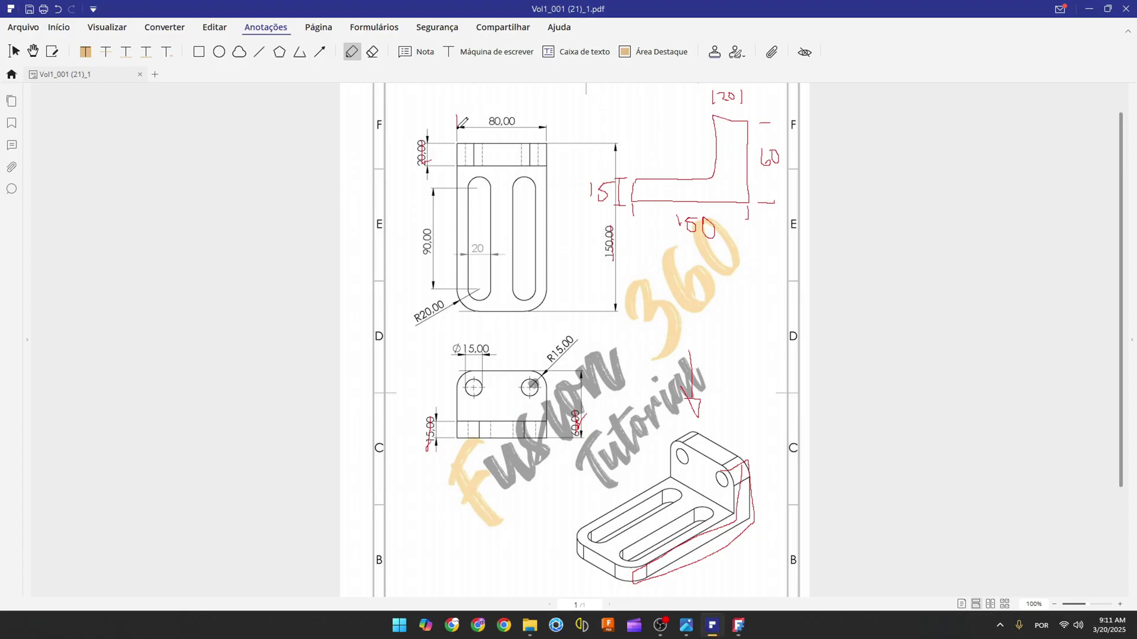
pyautogui.moveTo(456, 115); pyautogui.dragTo(455, 140)
pyautogui.moveTo(545, 110)
pyautogui.mouseDown()
pyautogui.moveTo(541, 135)
pyautogui.moveTo(518, 125)
pyautogui.mouseUp()
pyautogui.click(738, 626)
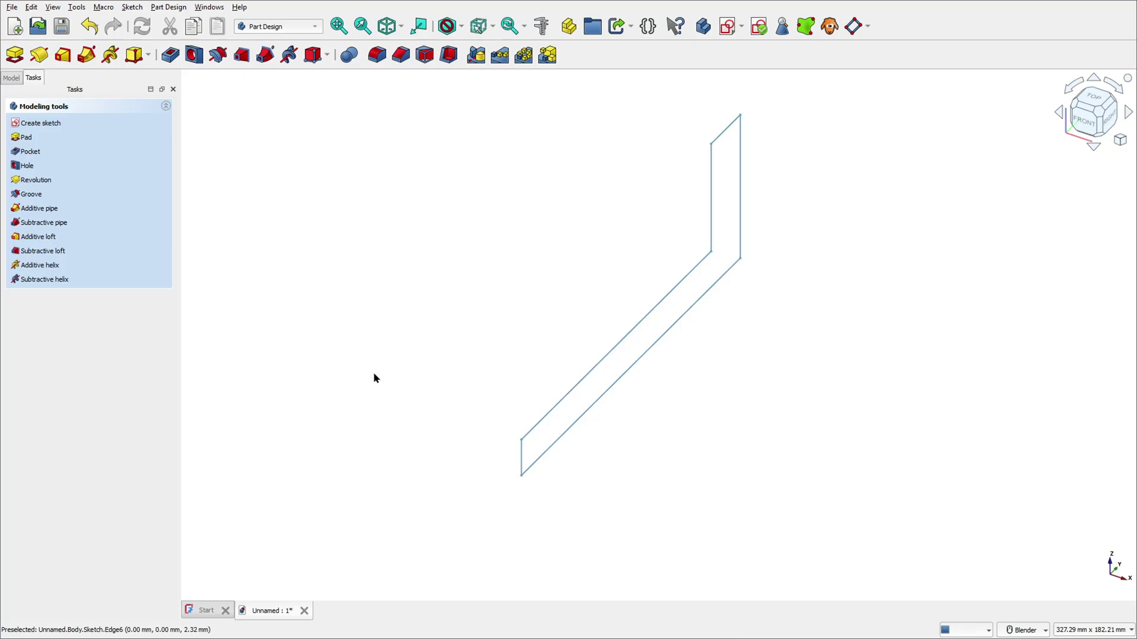
# Step: Pad the L-profile sketch 80 mm symmetric to its plane into a solid bracket
pyautogui.click(16, 59)
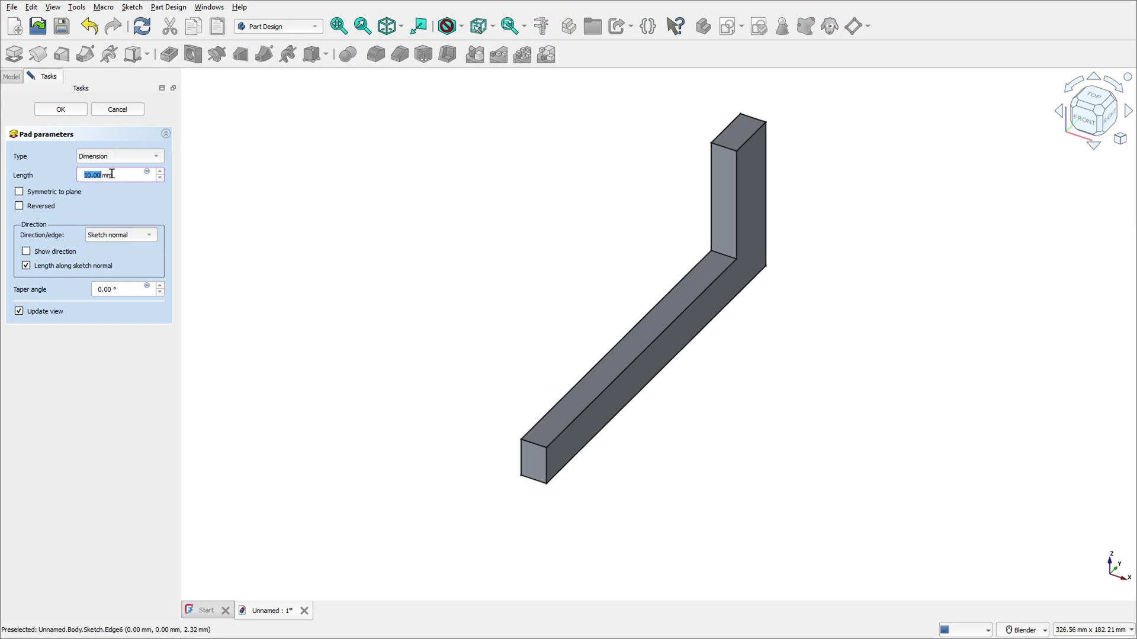
pyautogui.moveTo(112, 173); pyautogui.dragTo(84, 175)
pyautogui.write('80')
pyautogui.click(20, 193)
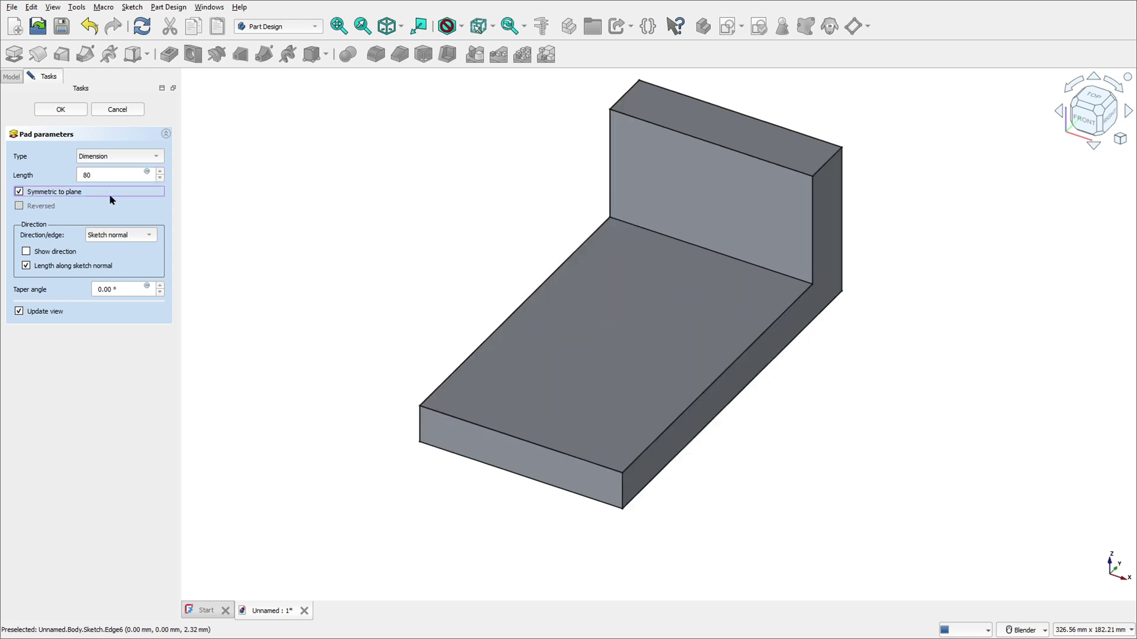
pyautogui.click(60, 109)
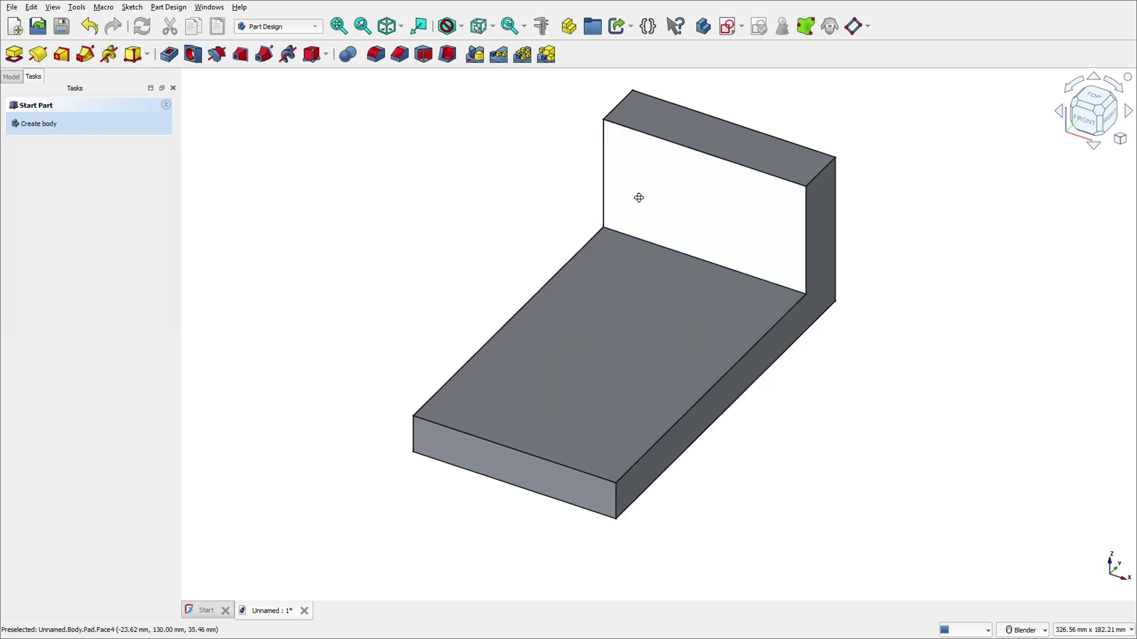
pyautogui.moveTo(725, 198); pyautogui.dragTo(895, 171, button='middle')
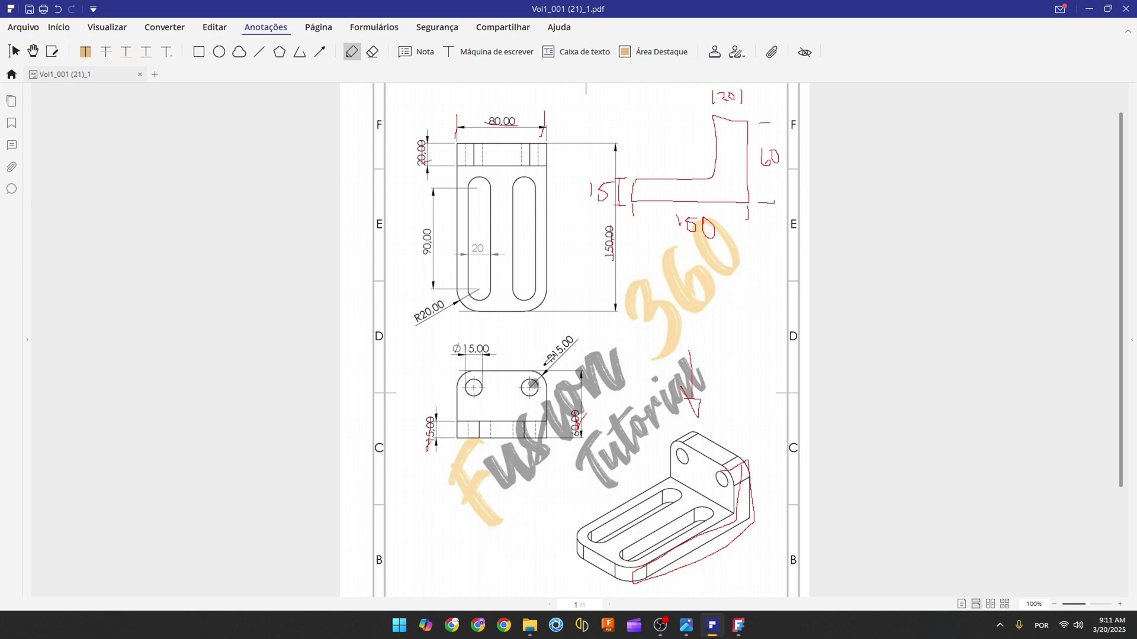
# Step: Trace the R15.00 corner near the right hole with a red pencil arc
pyautogui.moveTo(534, 372); pyautogui.dragTo(548, 391)
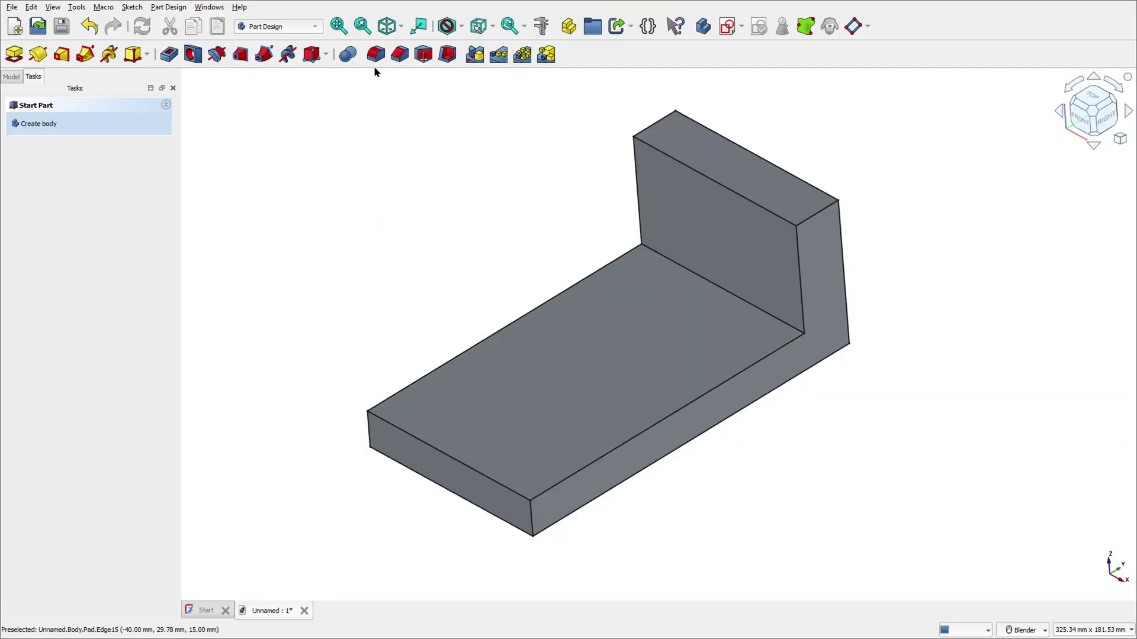
# Step: Fillet the upright wall's top left and right edges with a 15 mm radius
pyautogui.click(375, 53)
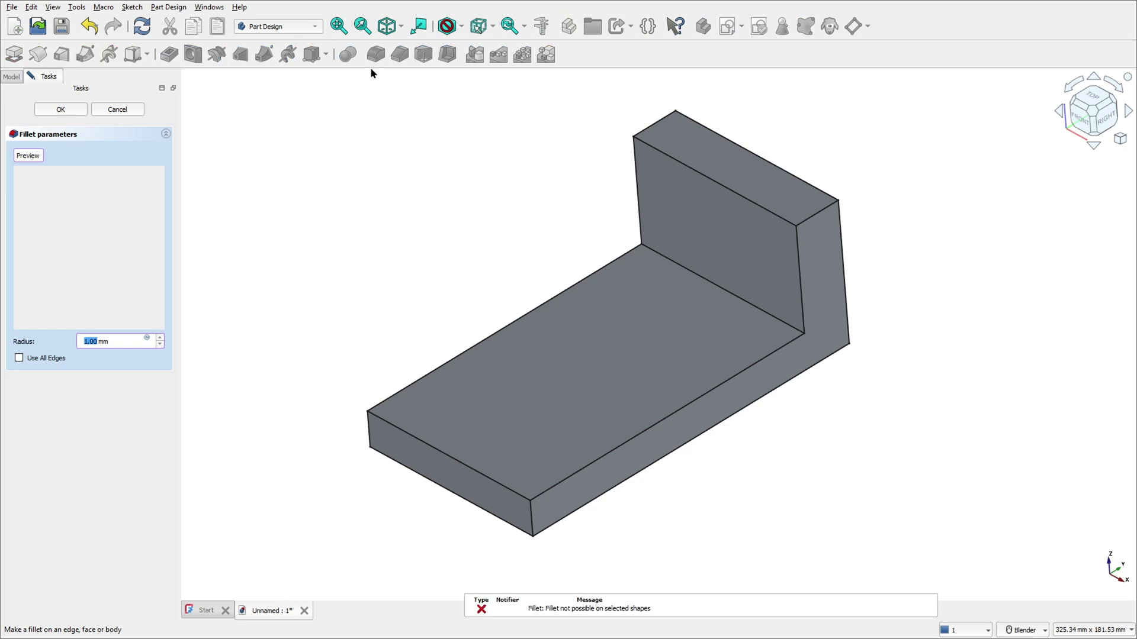
pyautogui.click(820, 214)
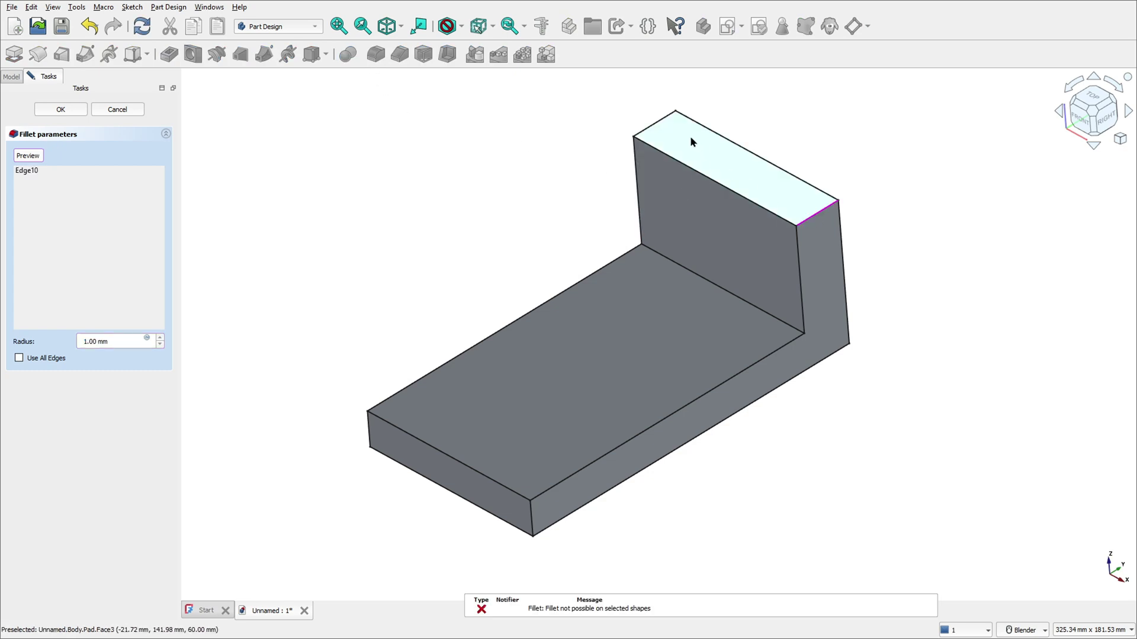
pyautogui.click(659, 124)
pyautogui.moveTo(118, 342); pyautogui.dragTo(51, 341)
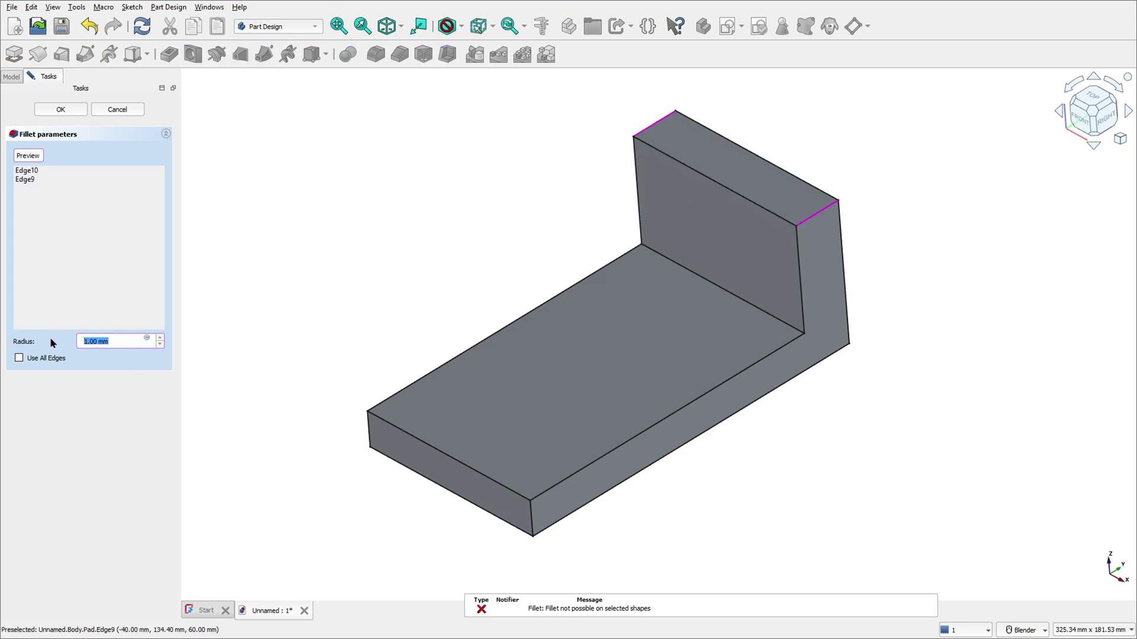
pyautogui.write('15')
pyautogui.press('Return')
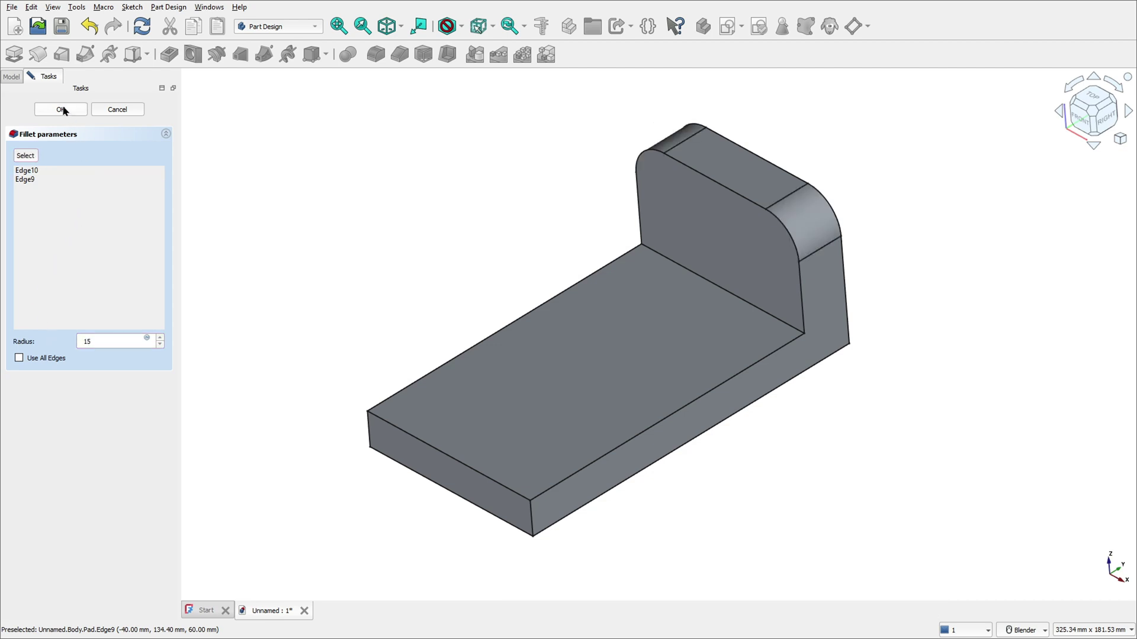
pyautogui.click(62, 109)
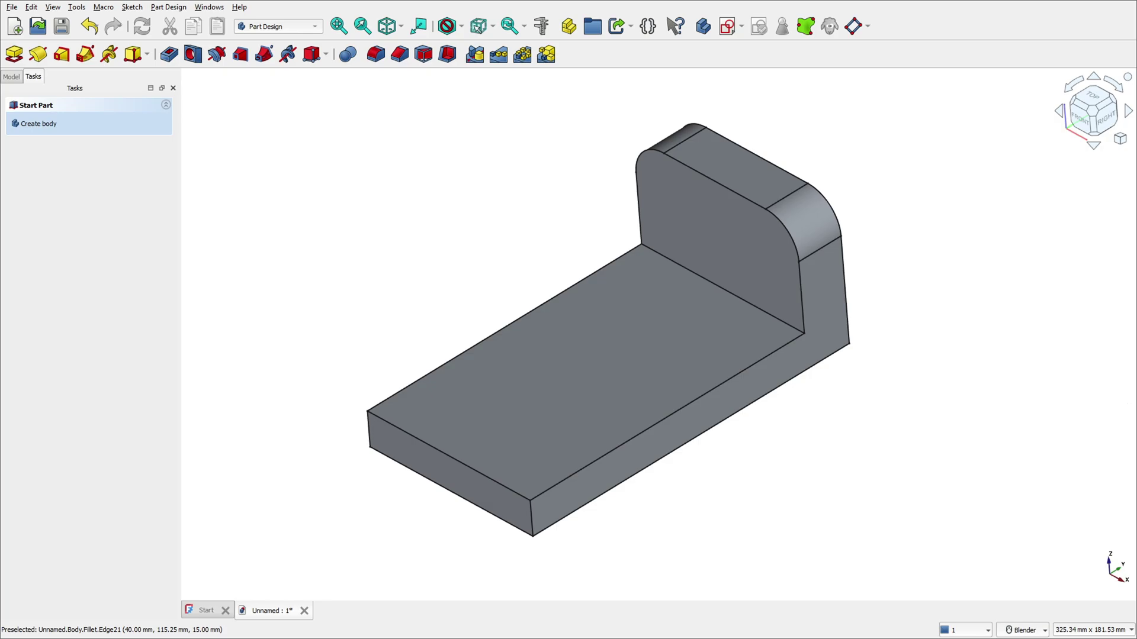
pyautogui.hotkey('alt', 'Tab')
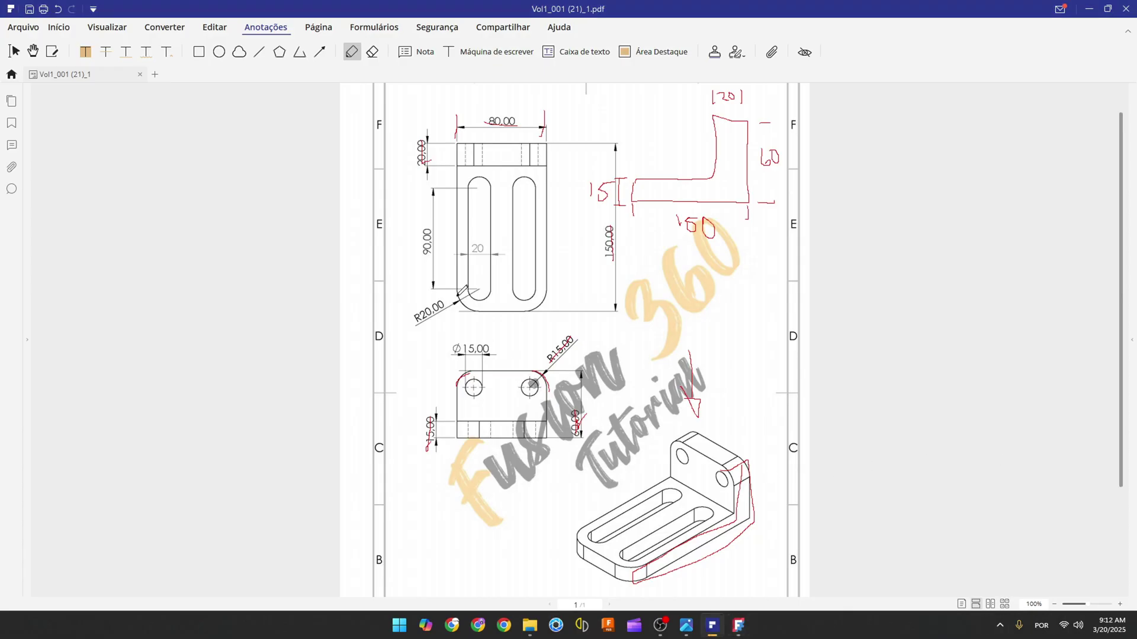
# Step: Trace the R20.00 slot-end corner in red ink and return to the FreeCAD model
pyautogui.moveTo(456, 289); pyautogui.dragTo(464, 302)
pyautogui.click(739, 626)
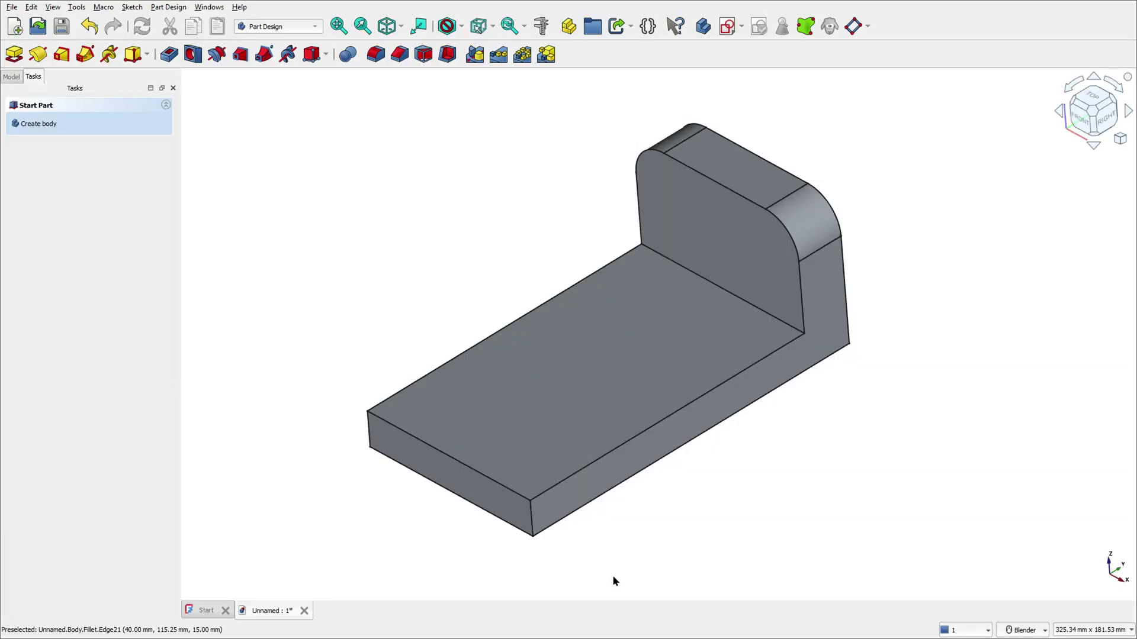
# Step: Fillet the base's front and left vertical corner edges with a 20 mm radius
pyautogui.click(375, 54)
pyautogui.click(533, 524)
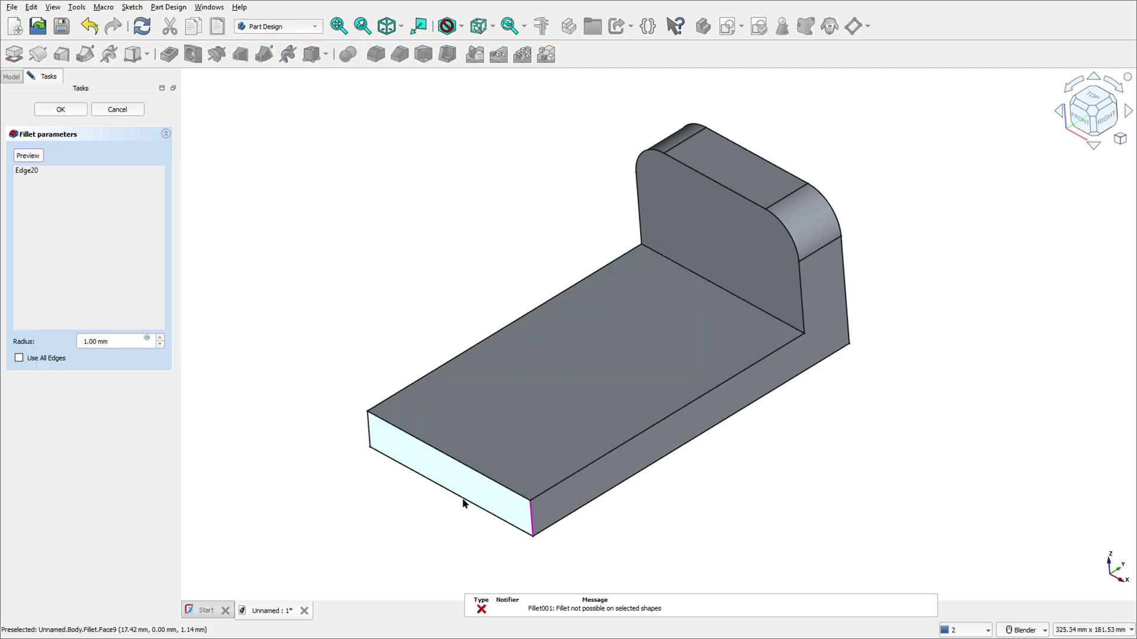
pyautogui.click(368, 437)
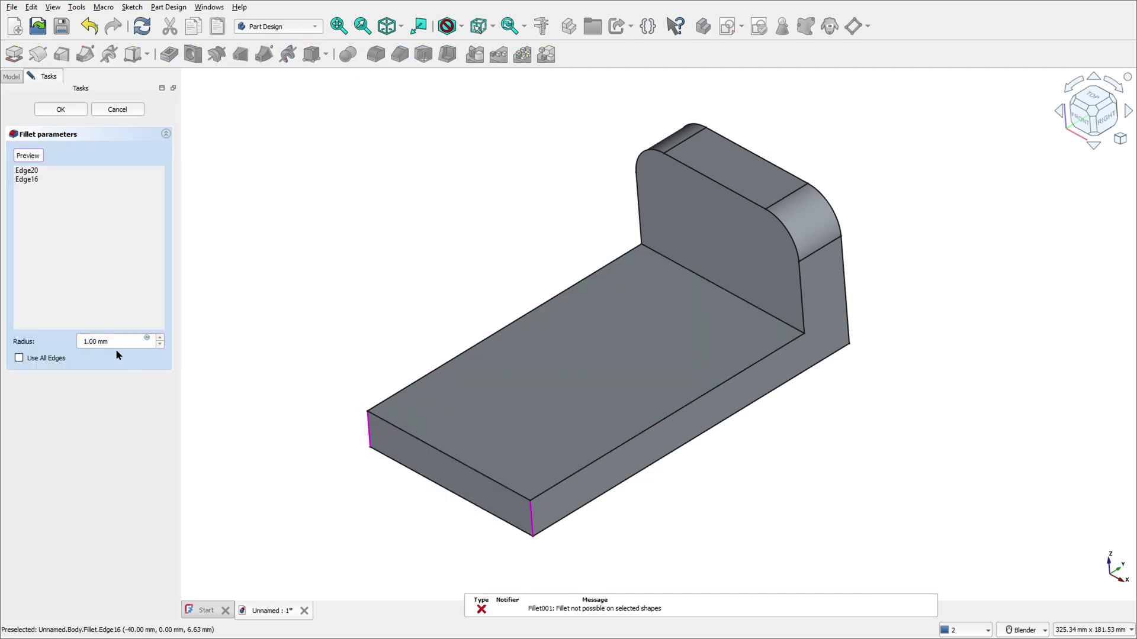
pyautogui.moveTo(112, 341); pyautogui.dragTo(69, 348)
pyautogui.write('20')
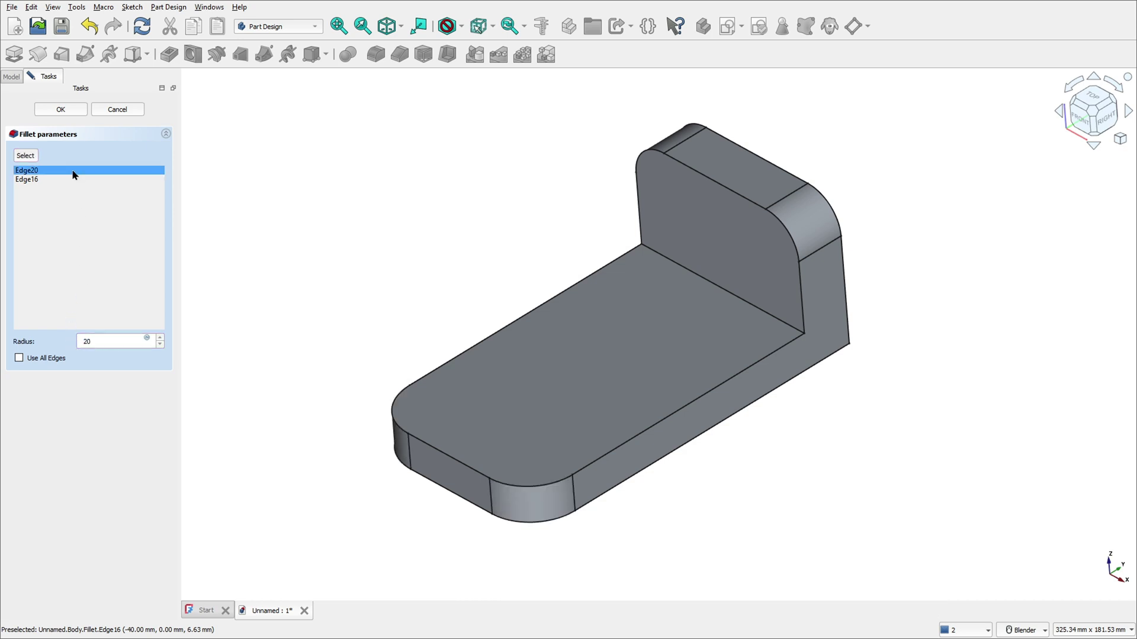
pyautogui.click(60, 109)
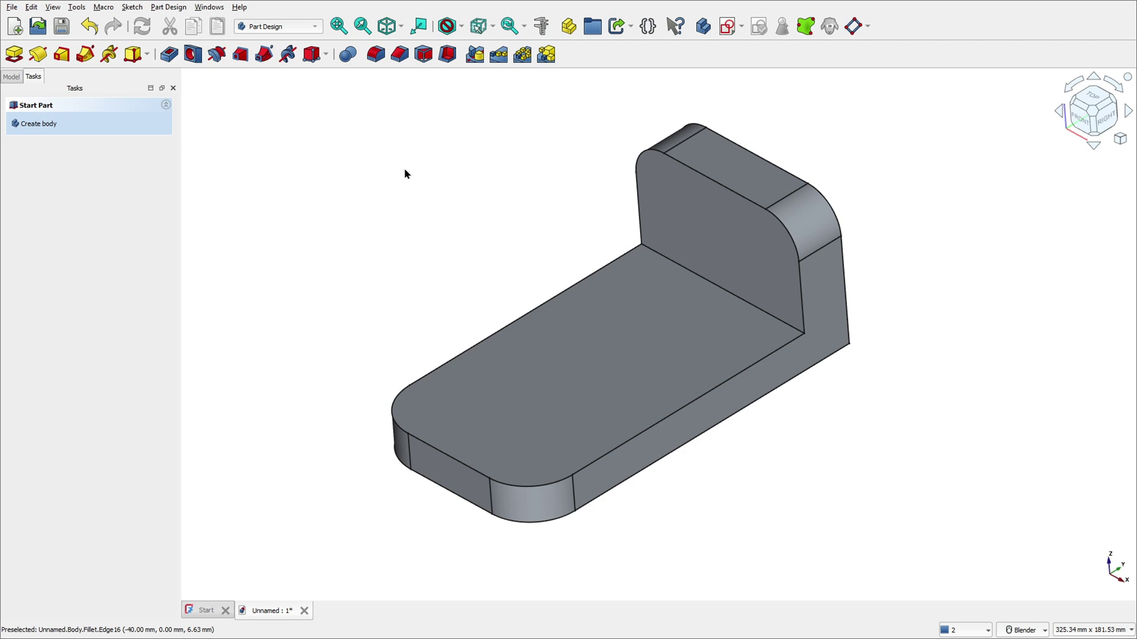
# Step: Circle the left Ø15.00 hole in red, zoom the drawing in, and return to FreeCAD
pyautogui.moveTo(405, 173); pyautogui.dragTo(416, 177, button='middle')
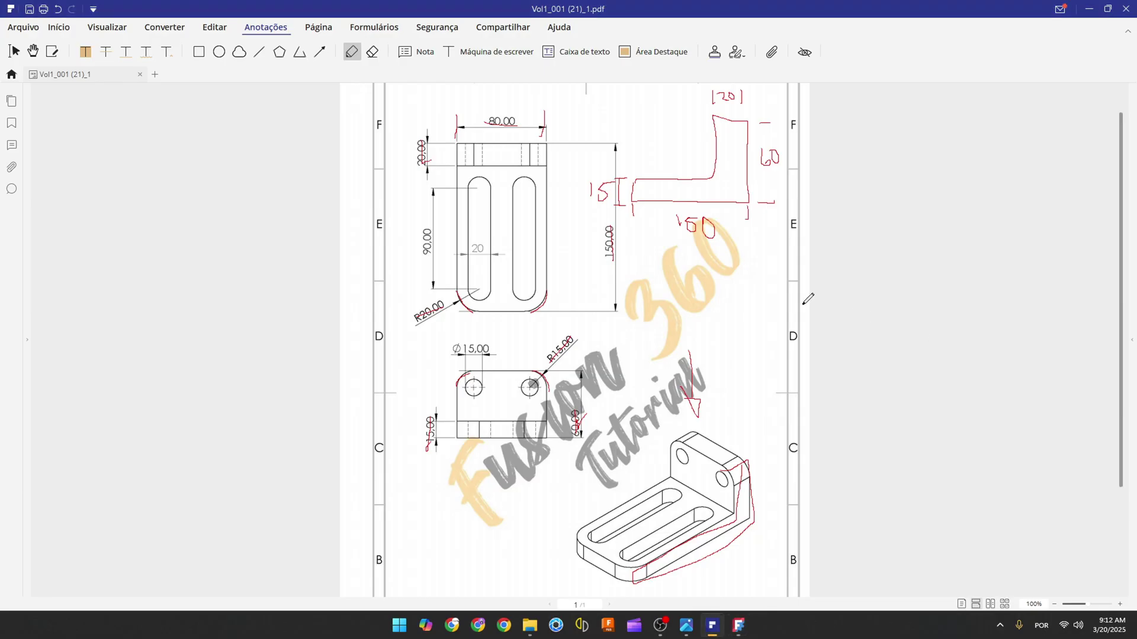
pyautogui.moveTo(479, 382)
pyautogui.mouseDown()
pyautogui.moveTo(466, 382)
pyautogui.moveTo(480, 396)
pyautogui.moveTo(482, 380)
pyautogui.mouseUp()
pyautogui.keyDown('ctrl'); pyautogui.scroll(2, 524, 383); pyautogui.keyUp('ctrl')
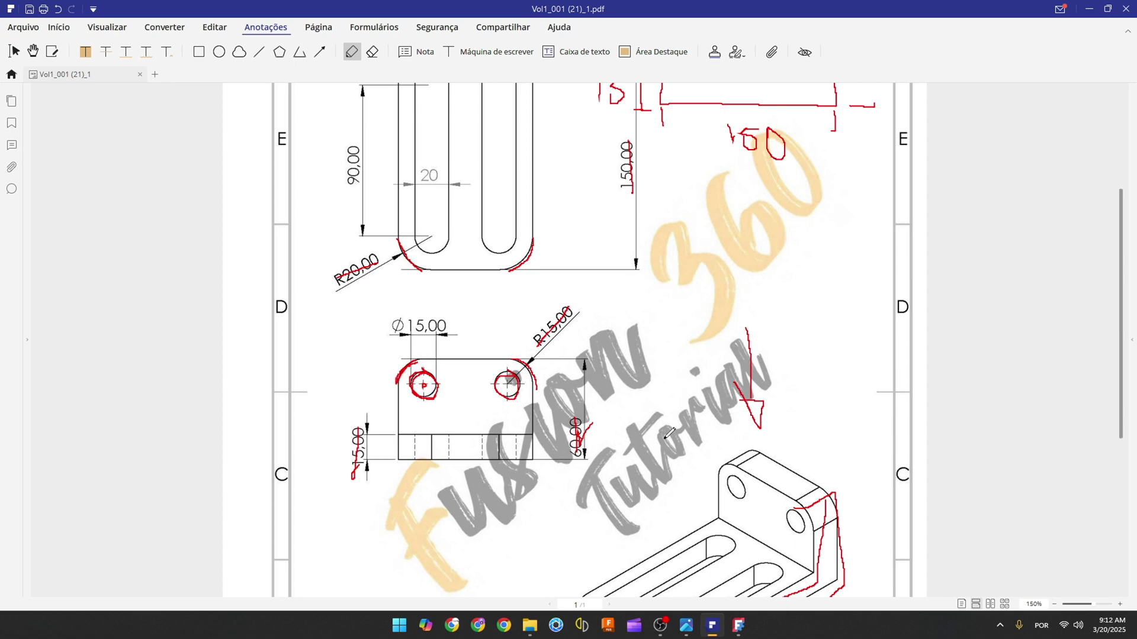
pyautogui.click(738, 625)
# Step: Start a sketch on the upright wall's back face and reference both rounded-corner arcs as external geometry
pyautogui.click(673, 202)
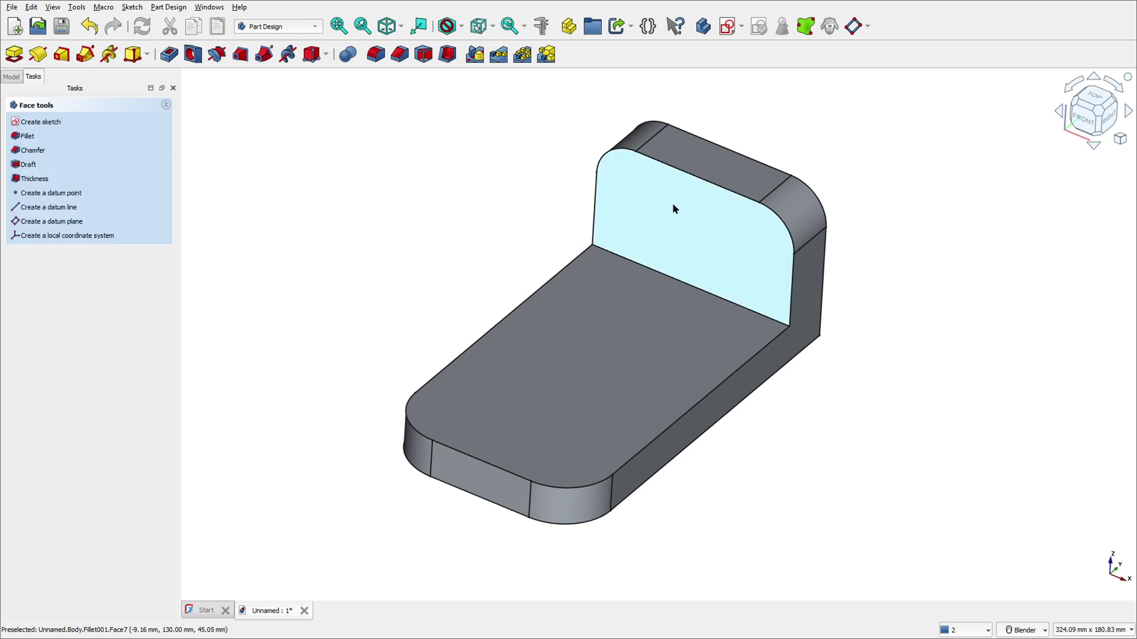
pyautogui.click(726, 26)
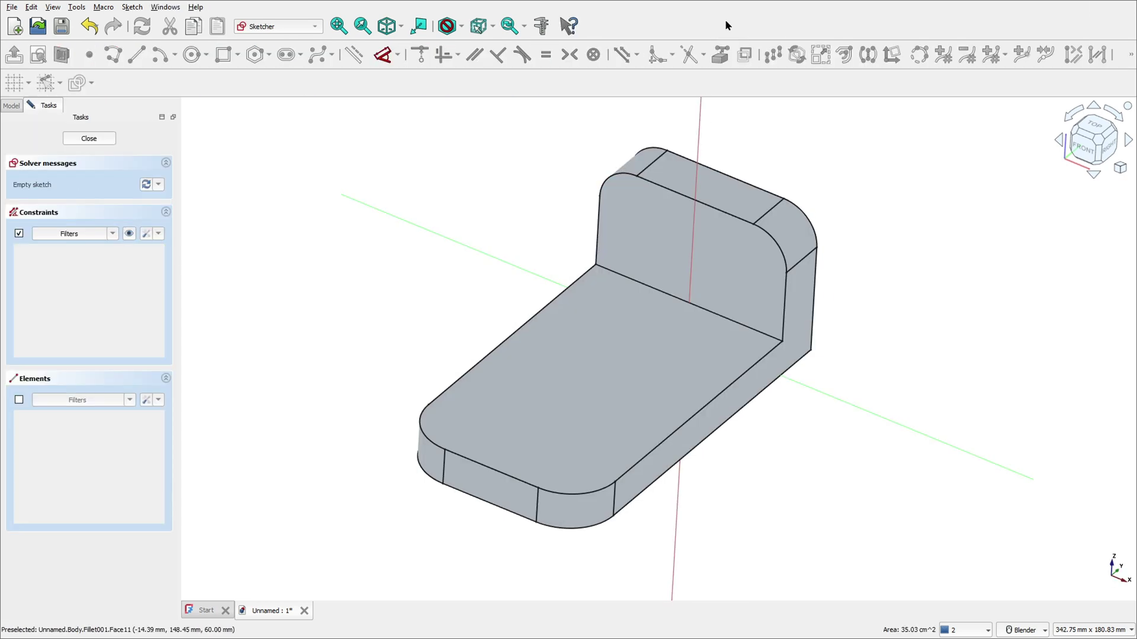
pyautogui.click(1118, 117)
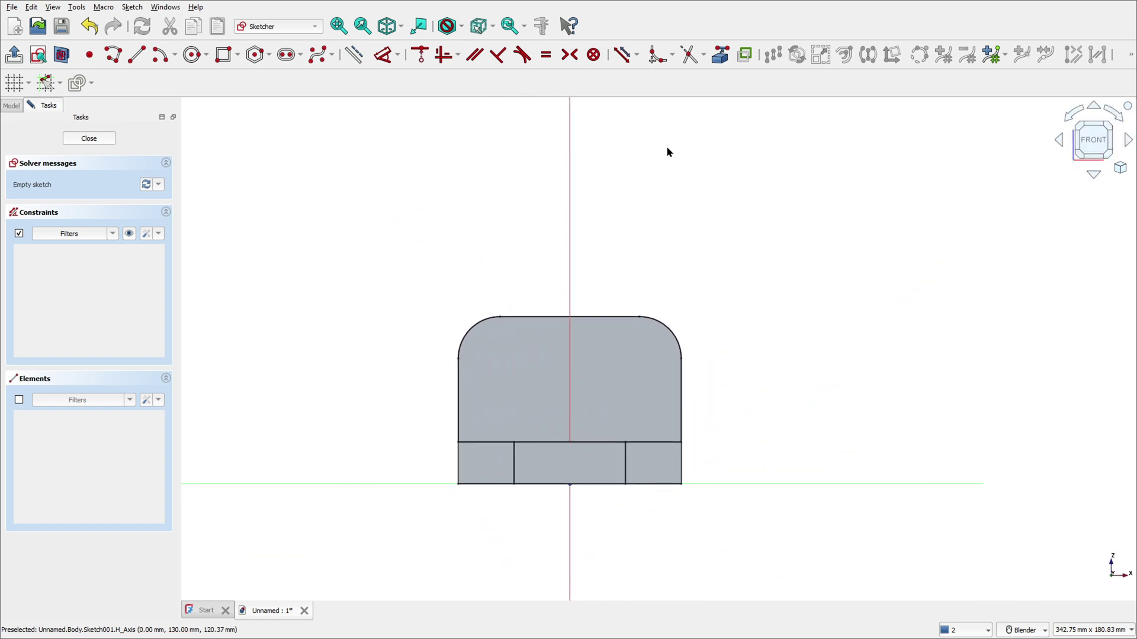
pyautogui.click(721, 56)
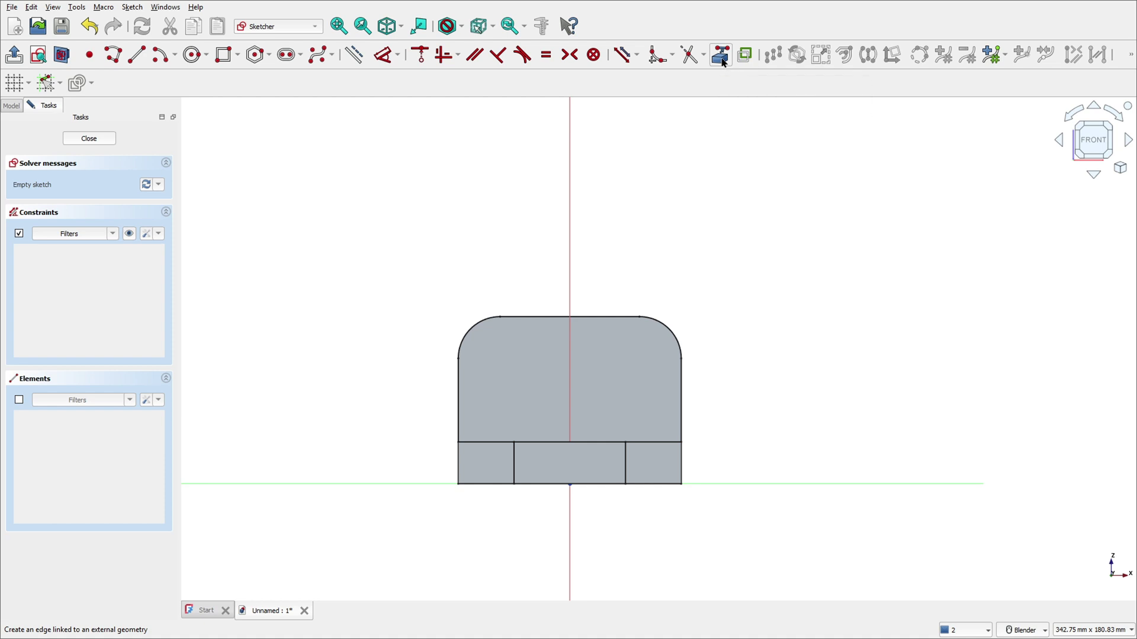
pyautogui.click(669, 327)
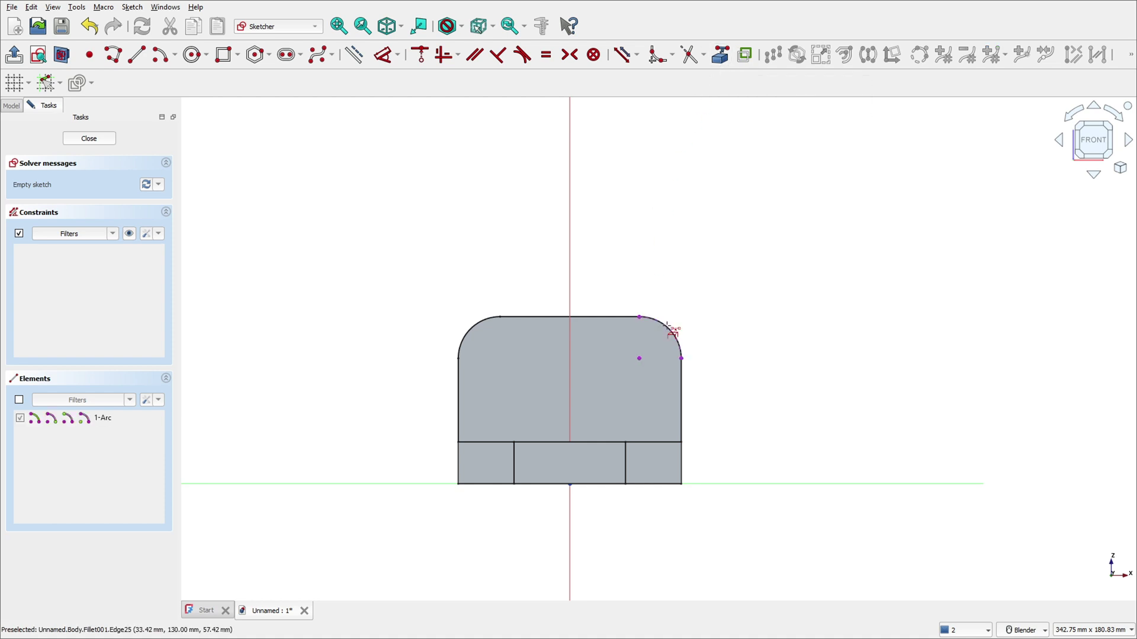
pyautogui.click(475, 327)
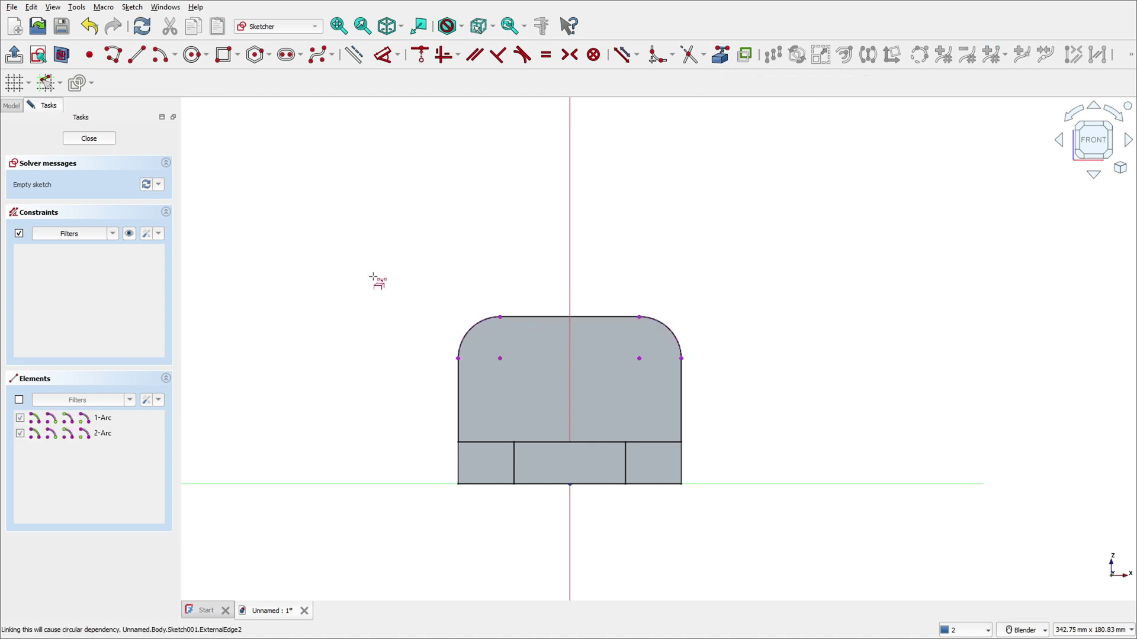
# Step: Draw two Ø15 mm circles centred on the left and right arc centres
pyautogui.click(194, 57)
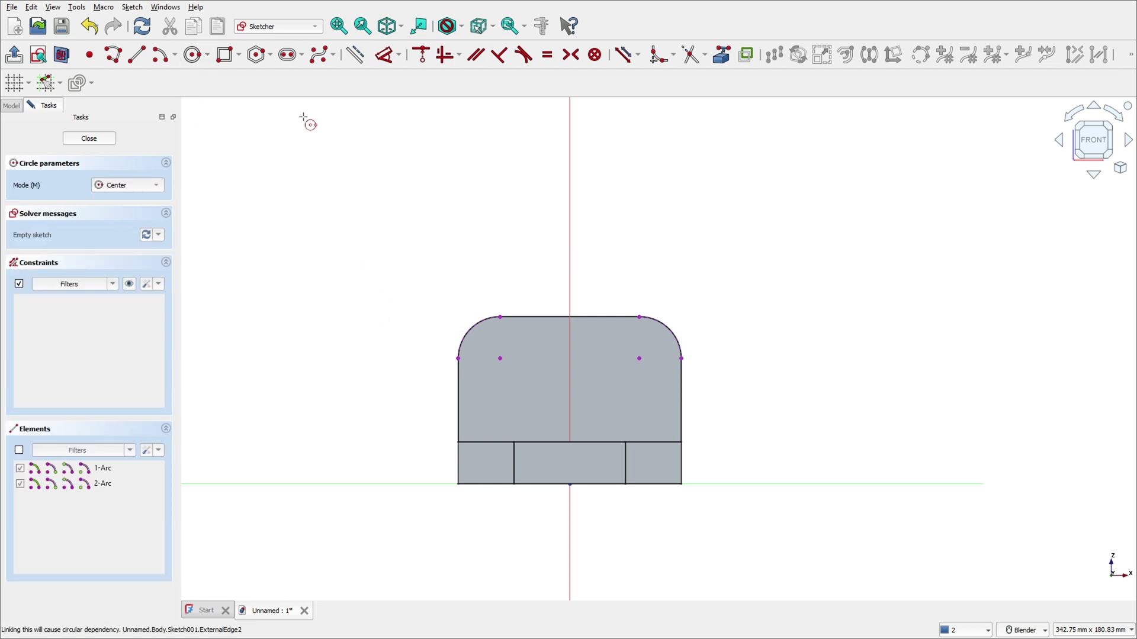
pyautogui.click(501, 357)
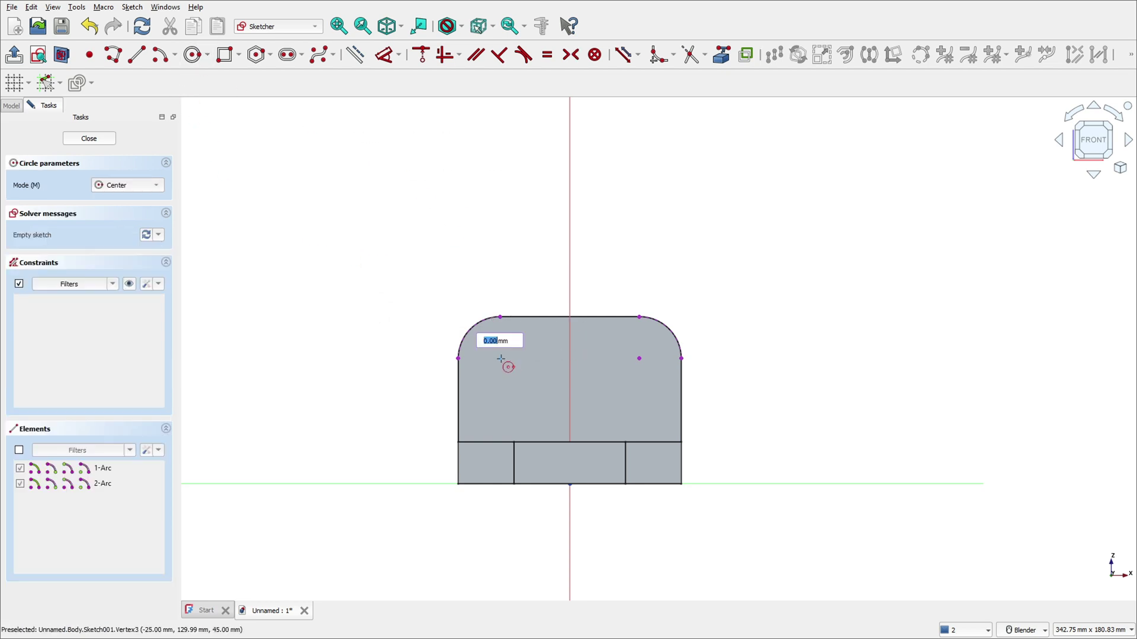
pyautogui.write('15')
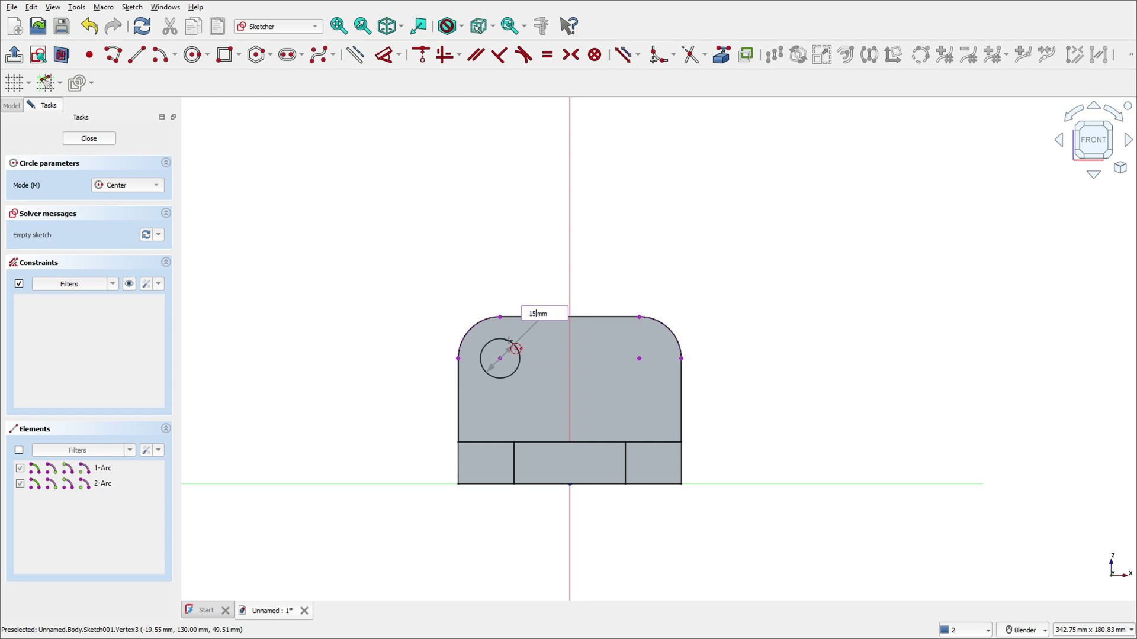
pyautogui.press('Return')
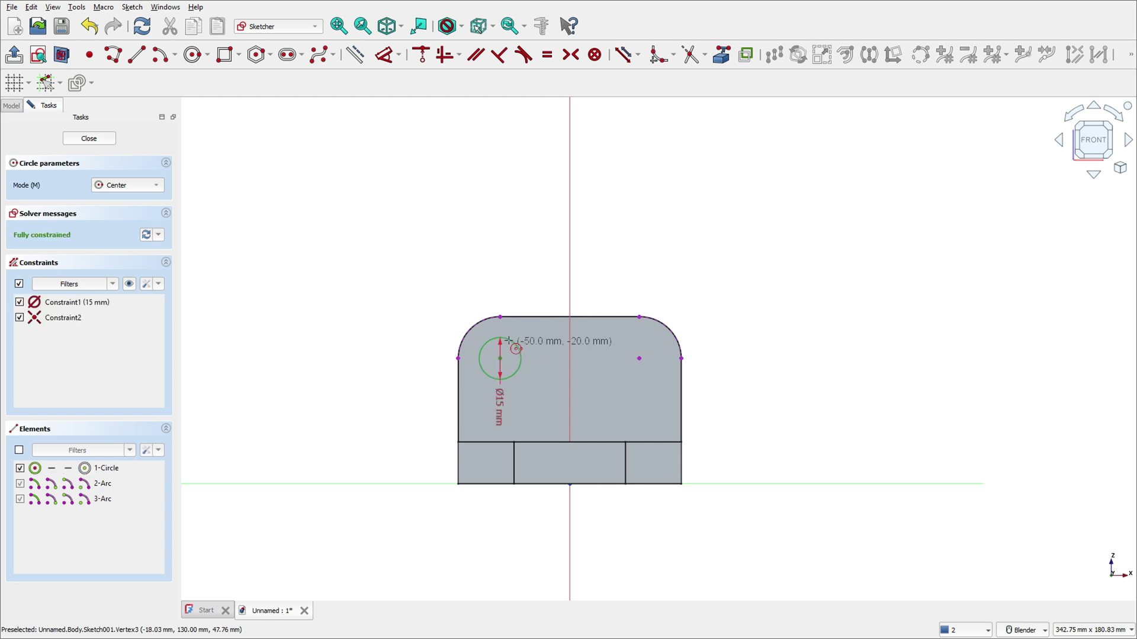
pyautogui.click(639, 358)
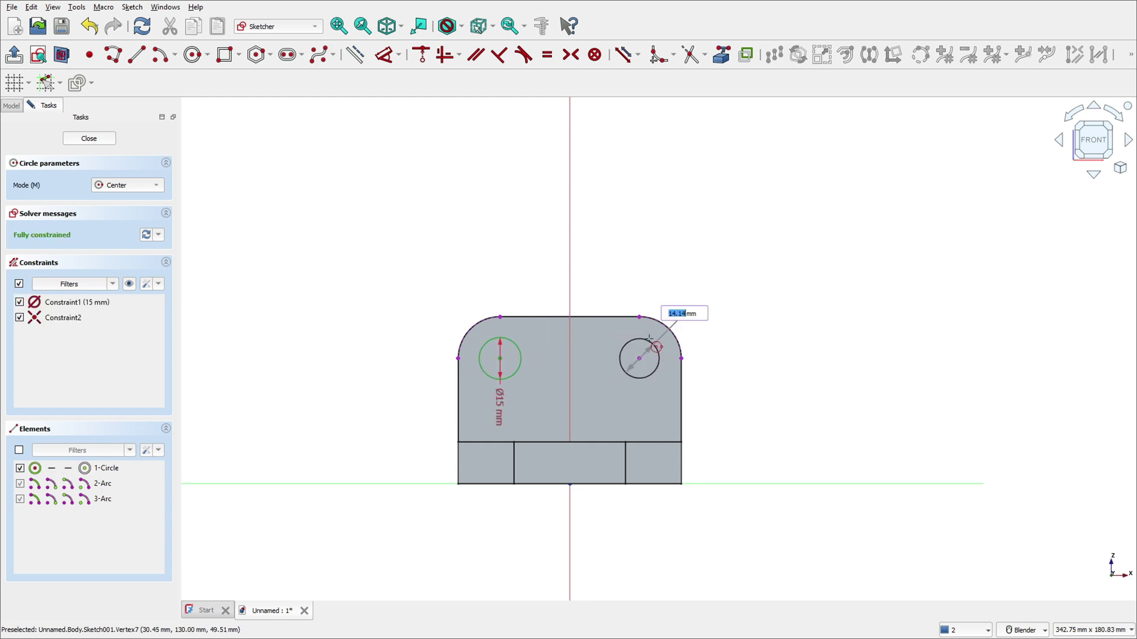
pyautogui.write('1')
pyautogui.press('Return')
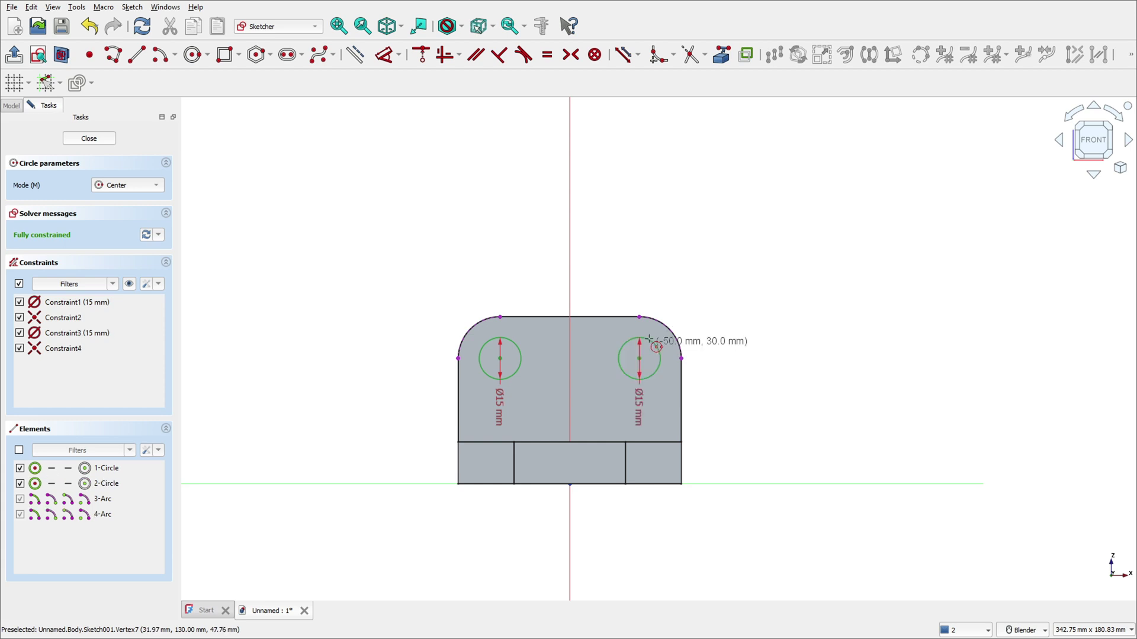
# Step: Pocket the two circles Through all in the upright, then return to the isometric view
pyautogui.click(16, 58)
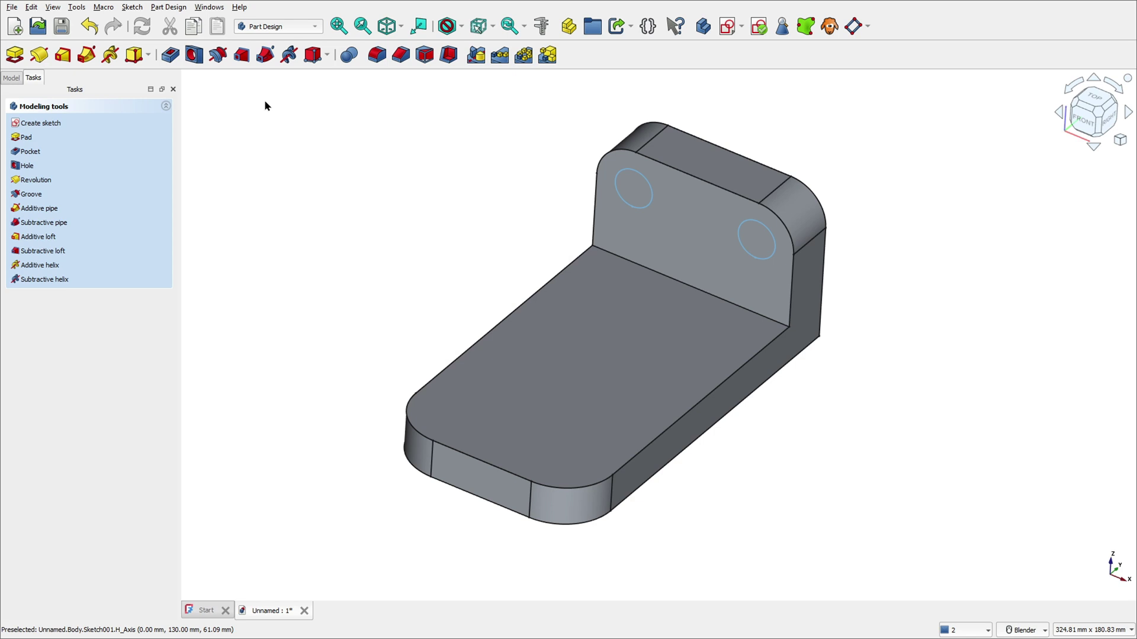
pyautogui.click(171, 55)
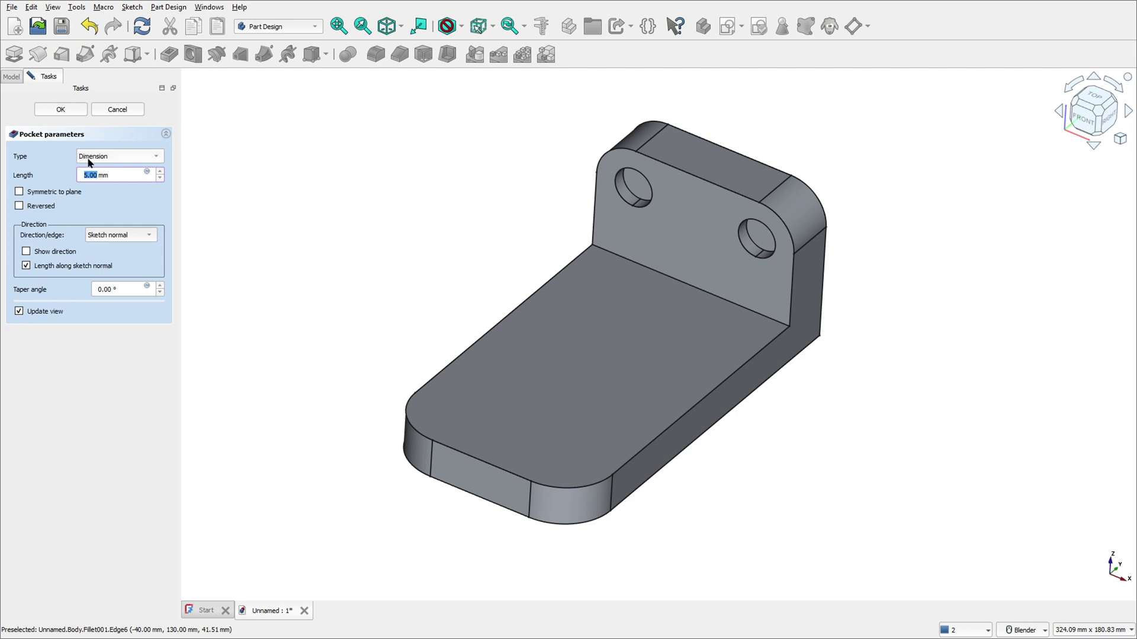
pyautogui.click(90, 157)
pyautogui.click(111, 170)
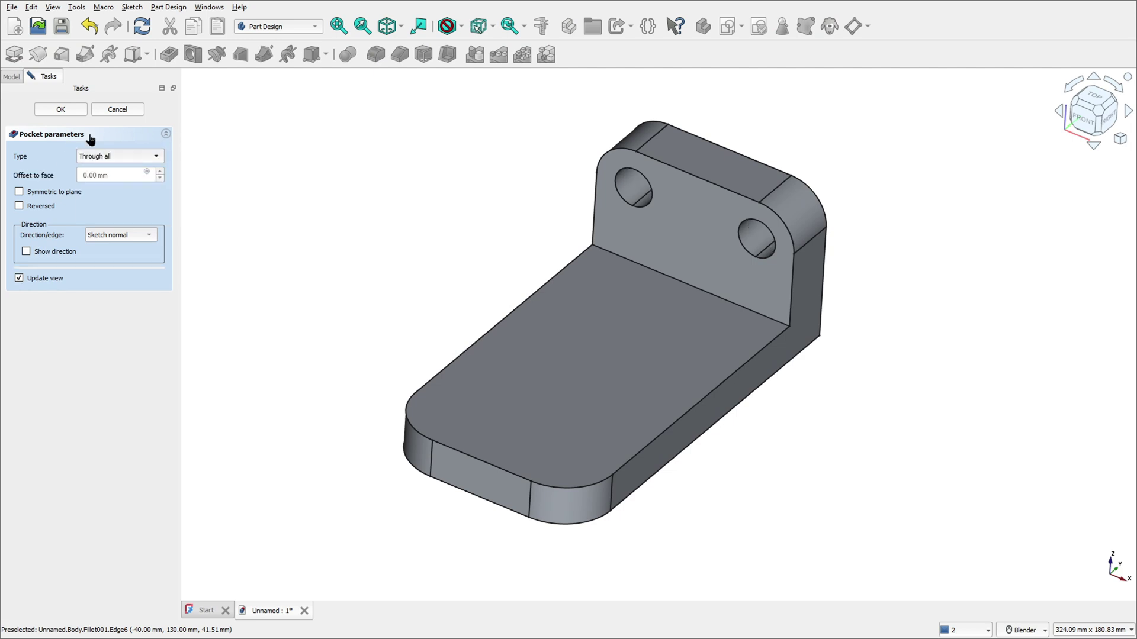
pyautogui.click(61, 110)
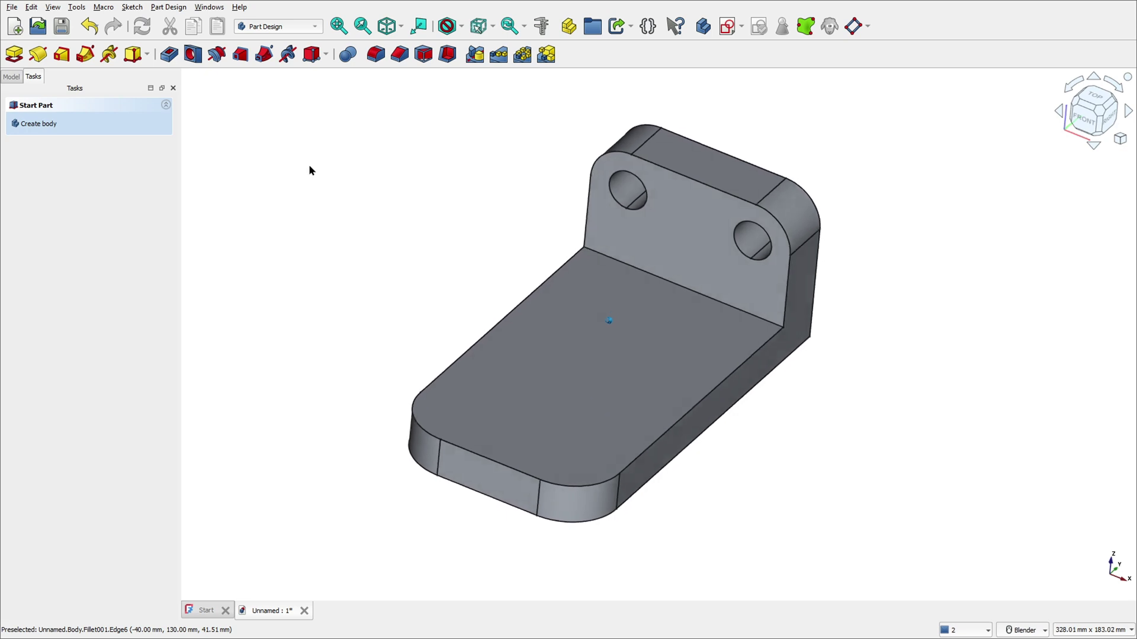
pyautogui.press('0')
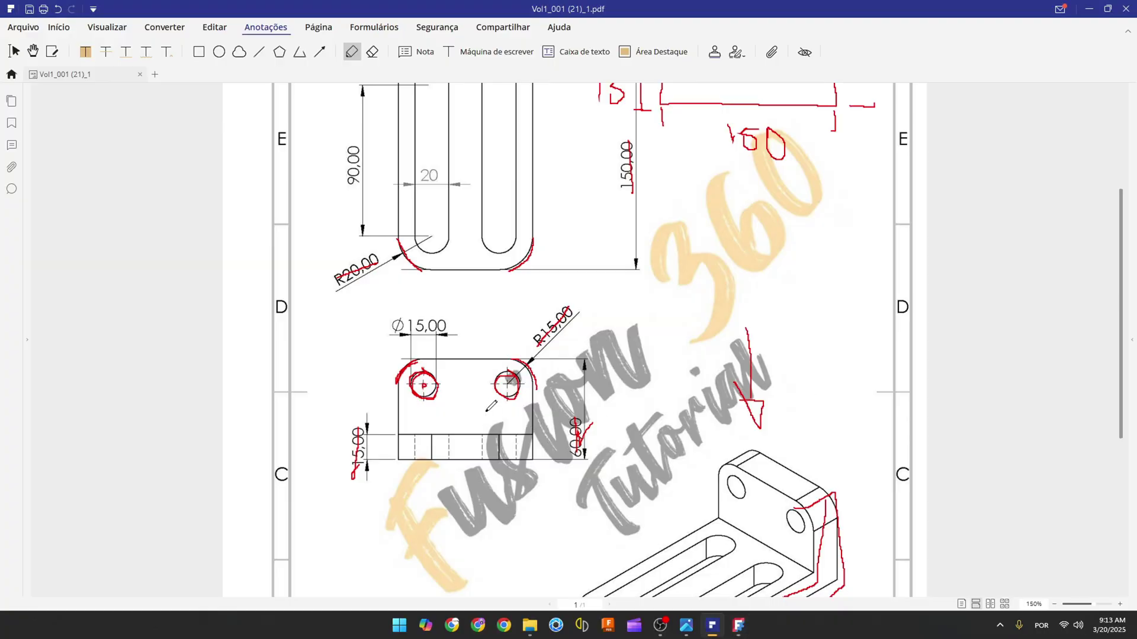
# Step: In PDFelement, mark below the left slot and over its 90,00 dimension, writing 10 inside
pyautogui.scroll(3, 490, 406)
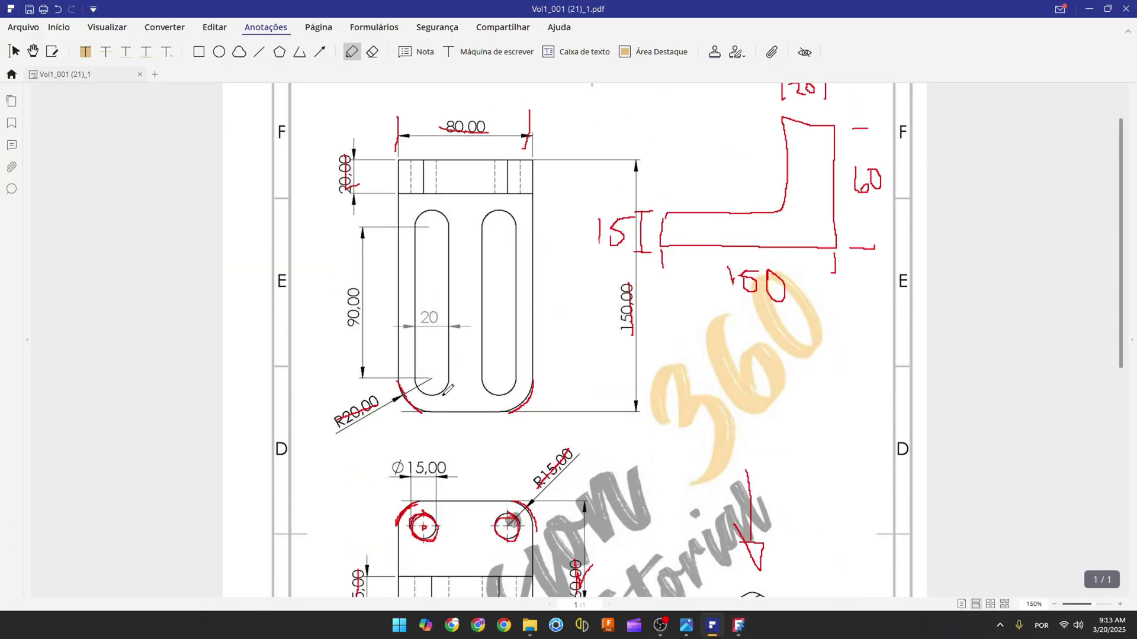
pyautogui.moveTo(442, 393)
pyautogui.mouseDown()
pyautogui.moveTo(455, 382)
pyautogui.moveTo(507, 385)
pyautogui.mouseUp()
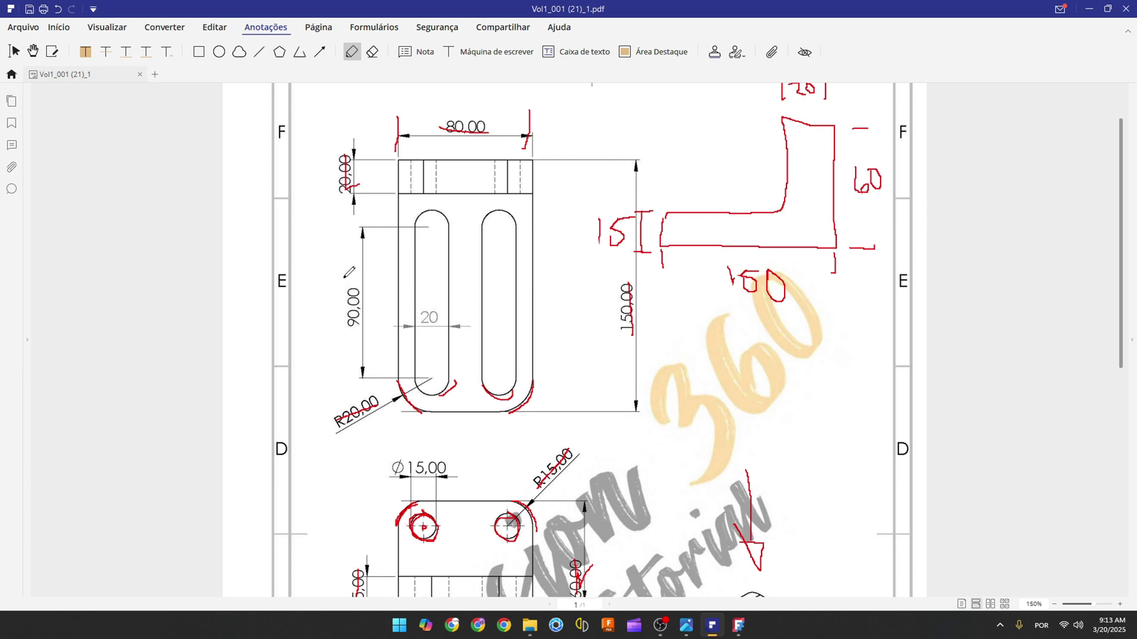
pyautogui.moveTo(354, 287)
pyautogui.mouseDown()
pyautogui.moveTo(355, 330)
pyautogui.moveTo(446, 314)
pyautogui.mouseUp()
pyautogui.click(422, 288)
pyautogui.moveTo(430, 289); pyautogui.dragTo(432, 283)
# Step: Trace the left slot's top and bottom arcs in red, then return to FreeCAD
pyautogui.moveTo(428, 213); pyautogui.dragTo(430, 225)
pyautogui.moveTo(416, 380)
pyautogui.mouseDown()
pyautogui.moveTo(428, 393)
pyautogui.moveTo(451, 388)
pyautogui.moveTo(405, 393)
pyautogui.moveTo(424, 410)
pyautogui.mouseUp()
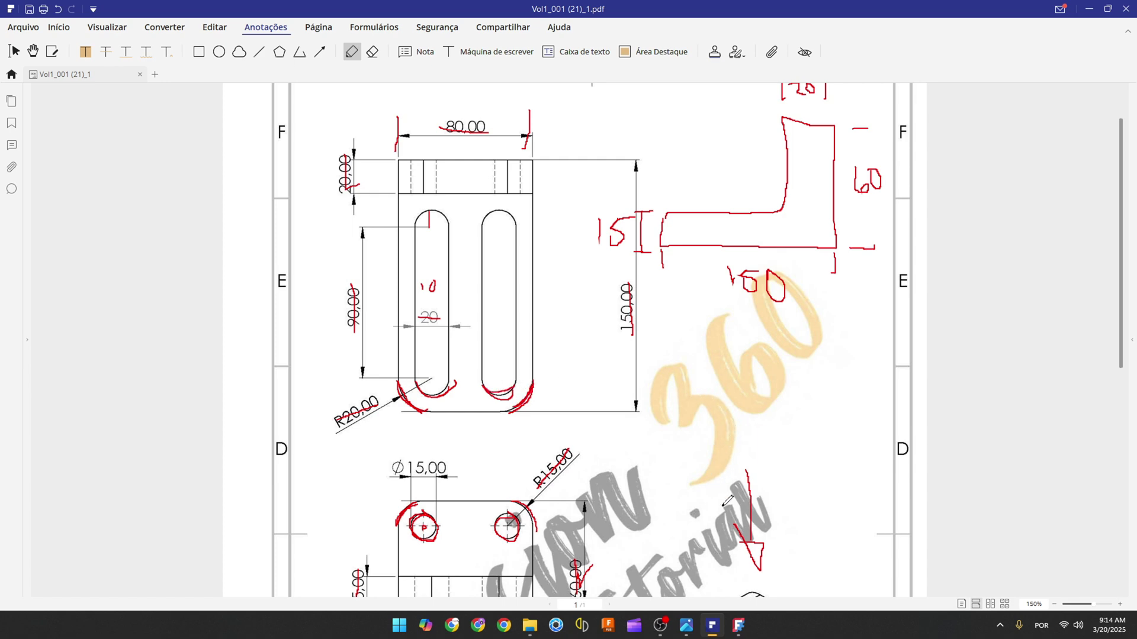
pyautogui.click(738, 625)
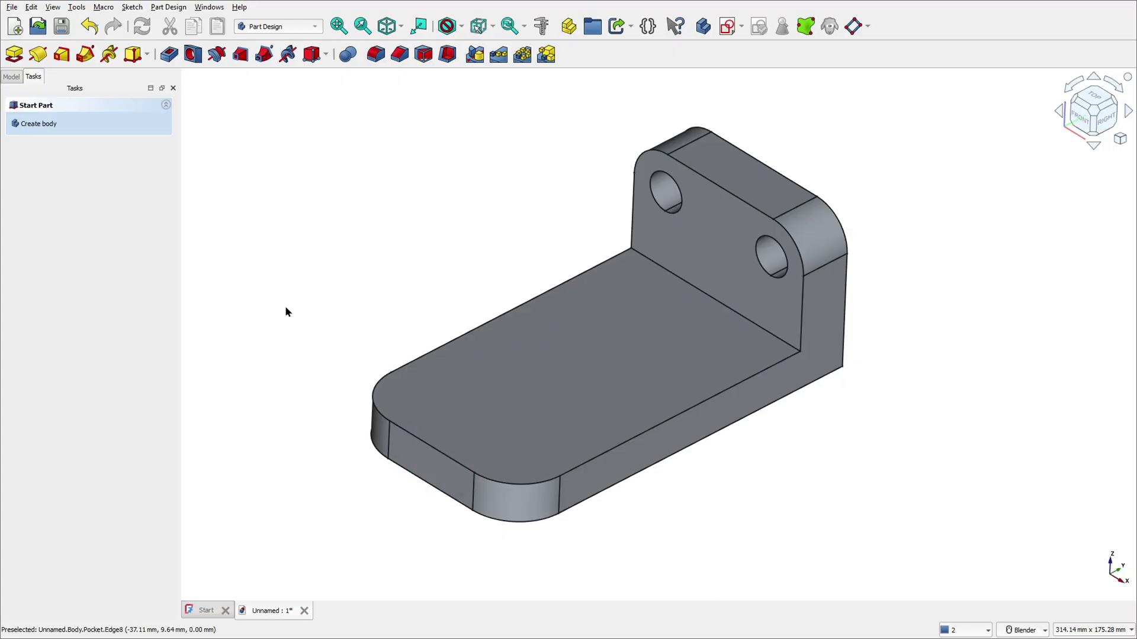
# Step: Start a sketch on the base's top face and reference both rounded-corner arcs as external geometry
pyautogui.click(523, 381)
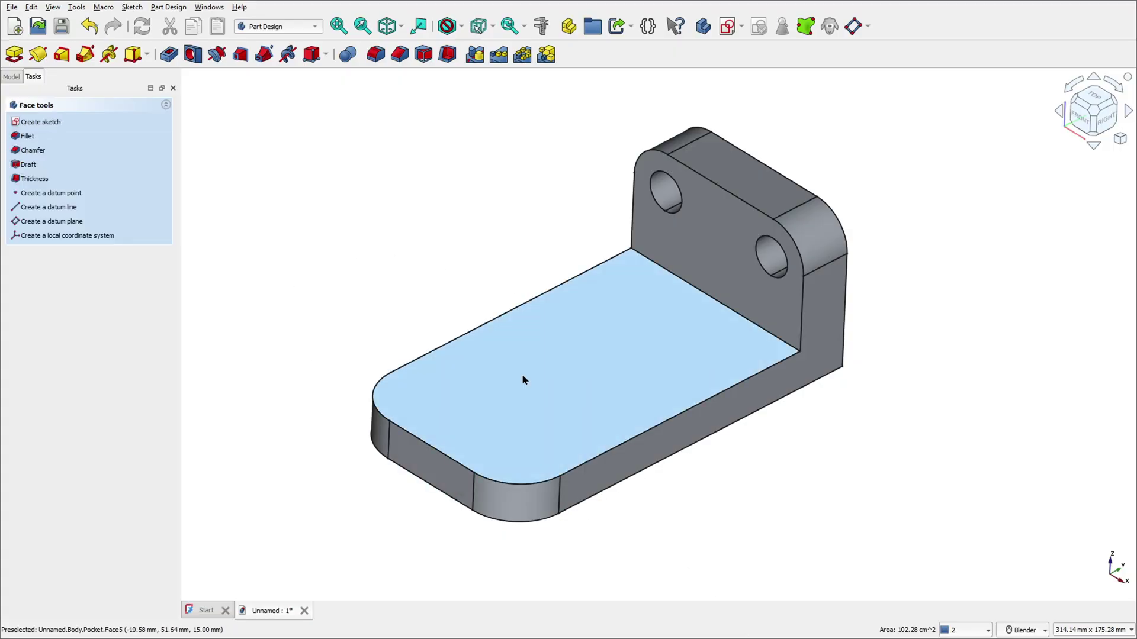
pyautogui.click(727, 27)
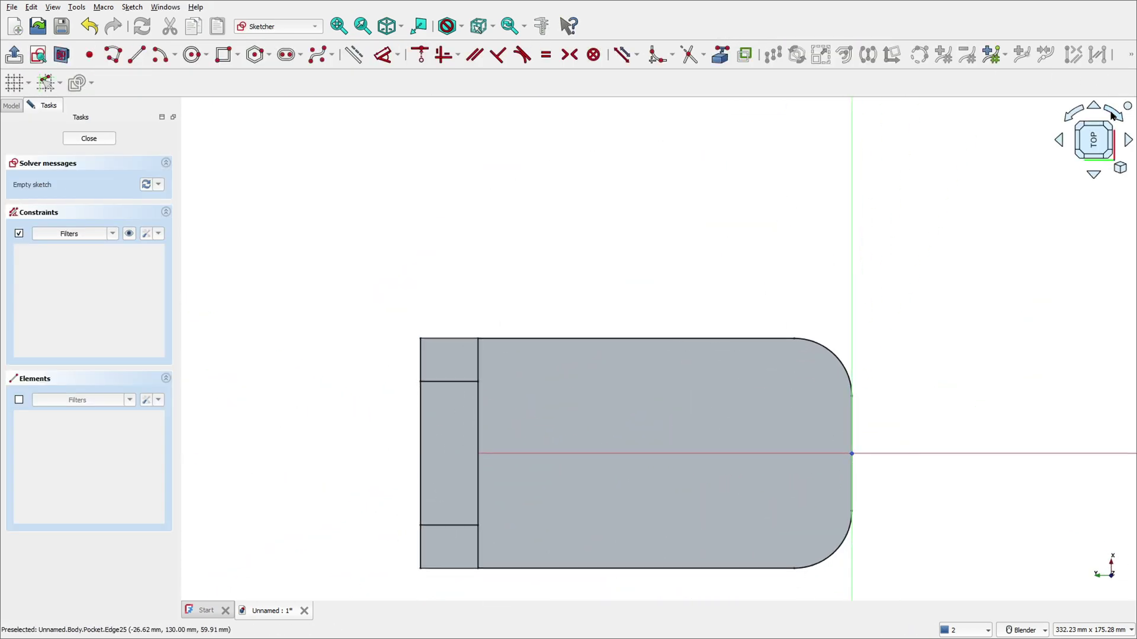
pyautogui.click(1113, 114)
pyautogui.click(1113, 113)
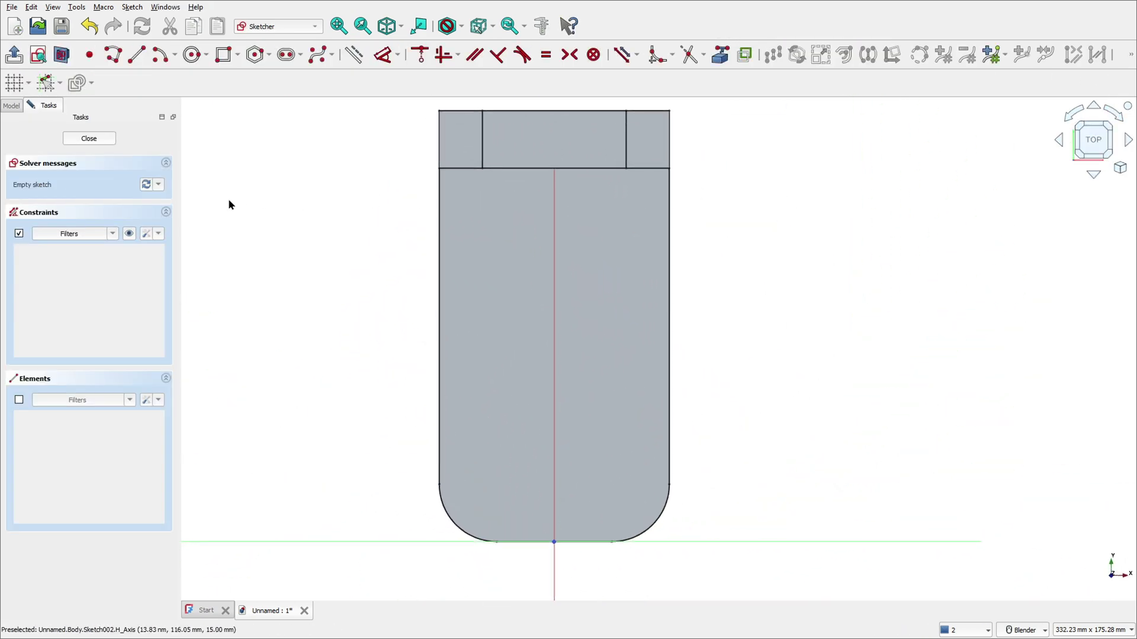
pyautogui.click(719, 57)
pyautogui.click(657, 521)
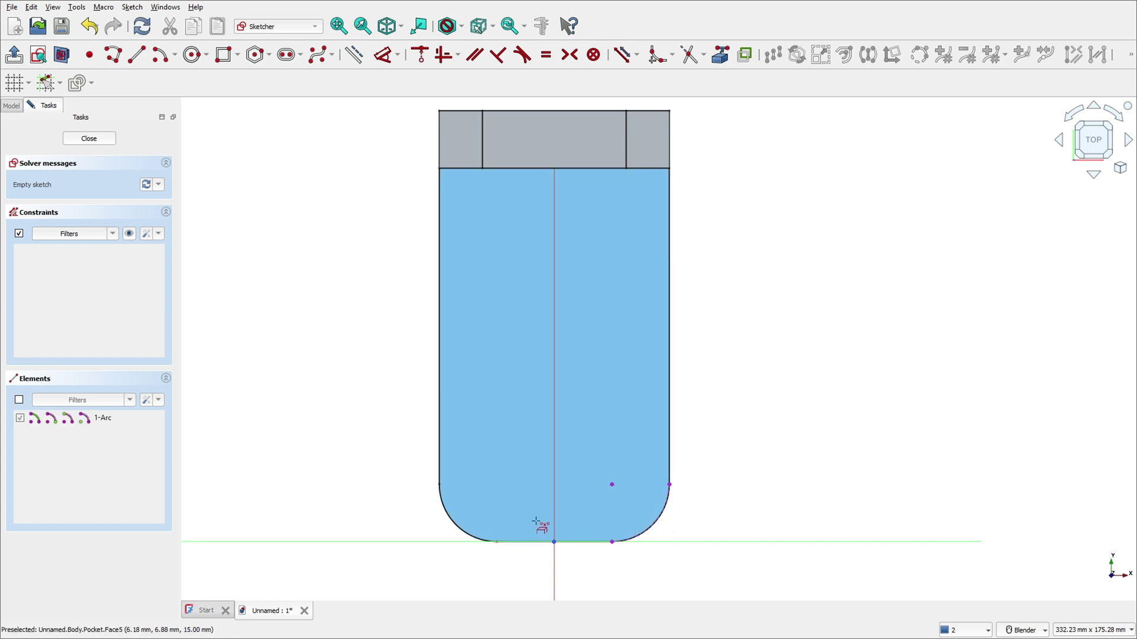
pyautogui.click(462, 531)
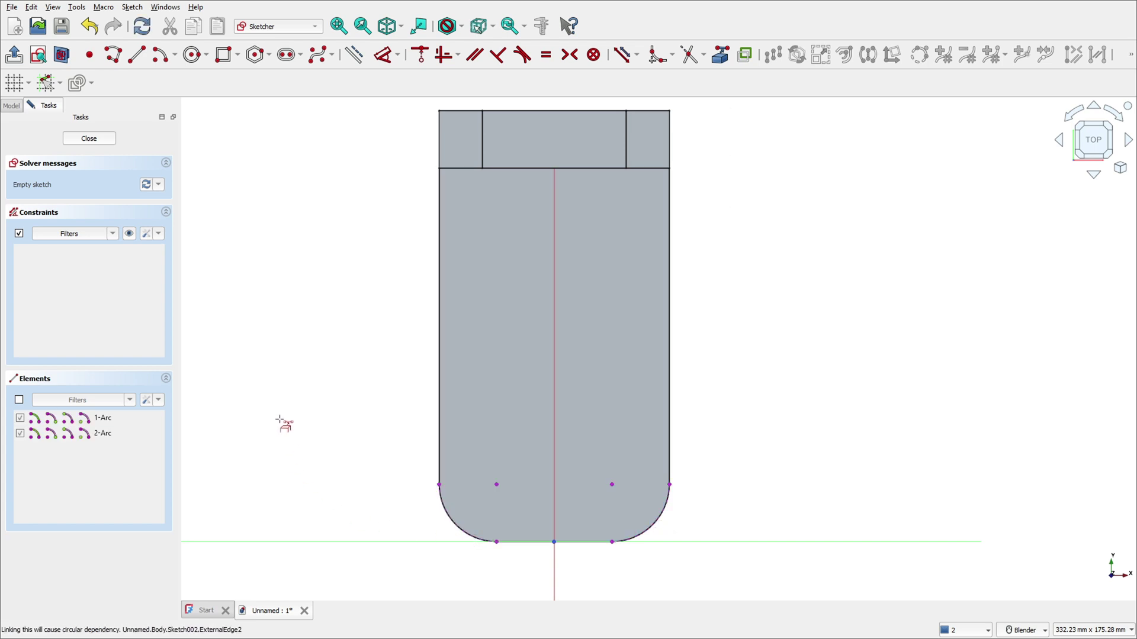
# Step: Draw the first straight slot from the left arc's centre, 90 mm long with R10 ends
pyautogui.click(300, 55)
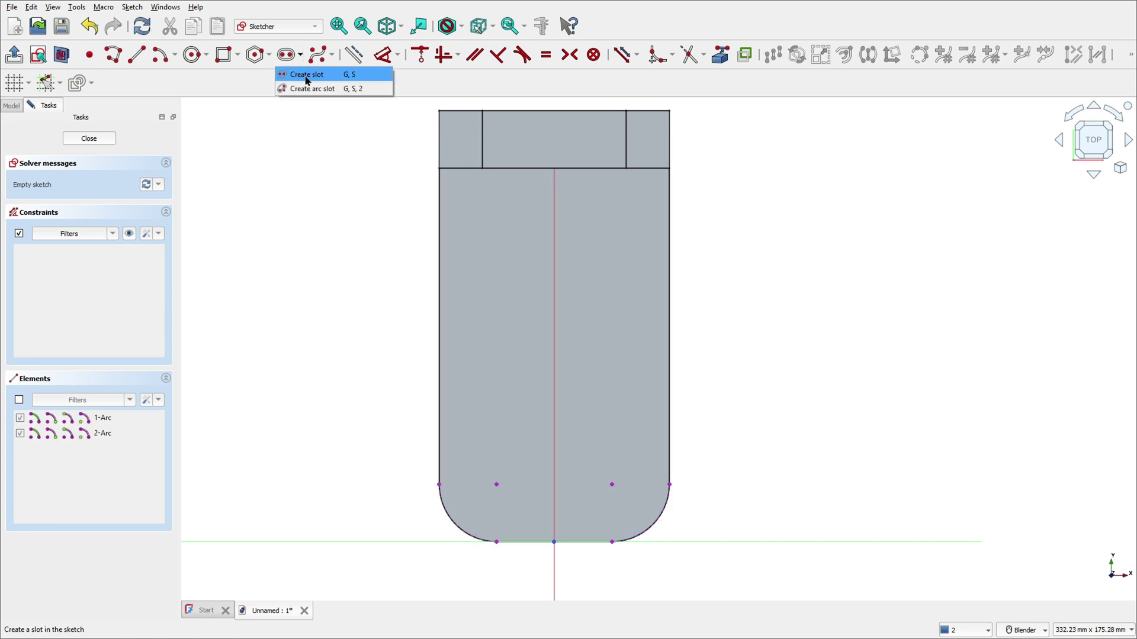
pyautogui.click(304, 75)
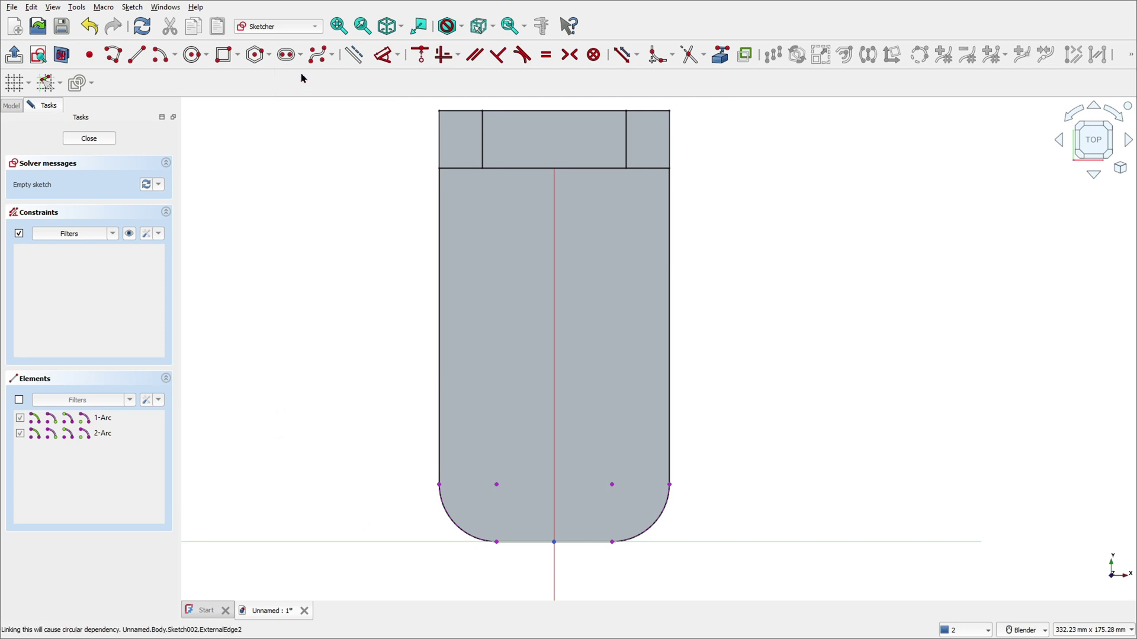
pyautogui.click(496, 484)
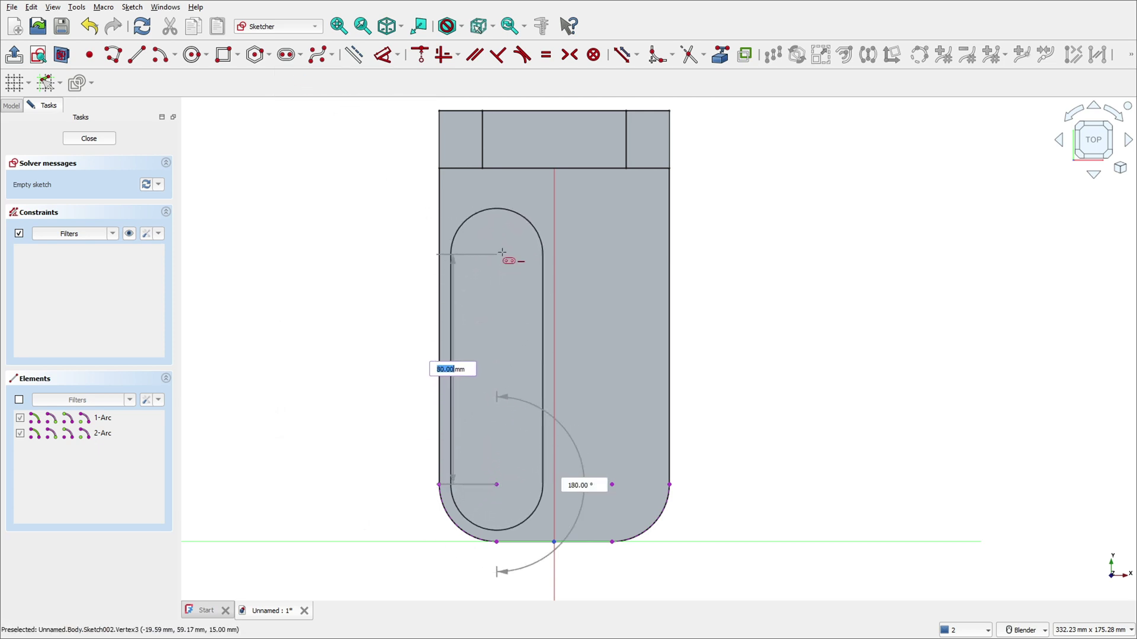
pyautogui.write('90')
pyautogui.press('Return')
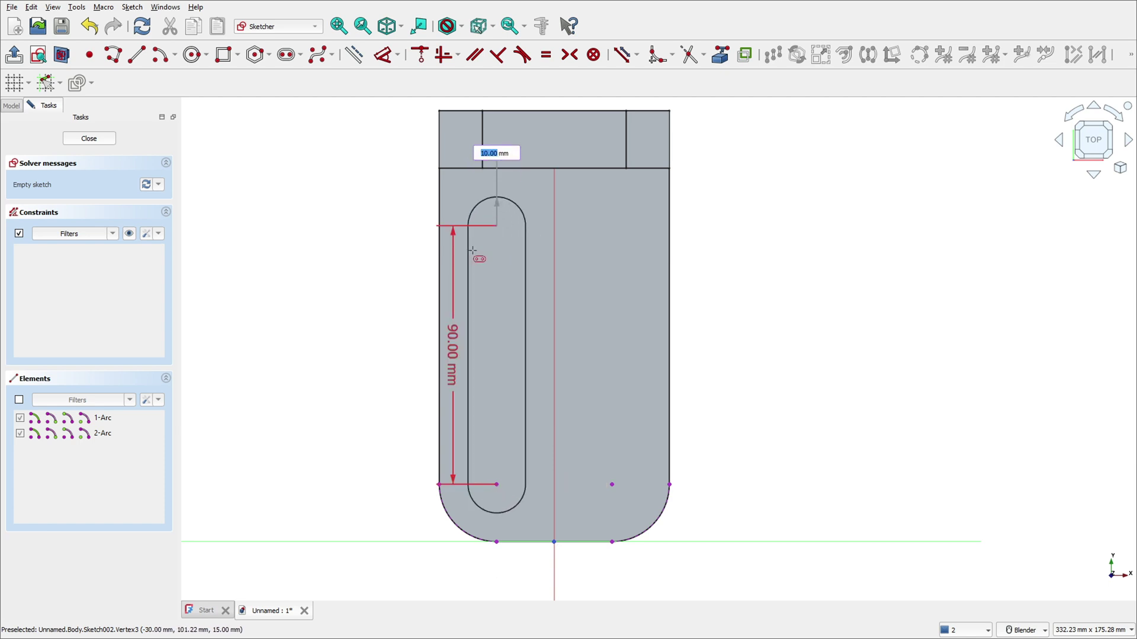
pyautogui.write('10')
pyautogui.press('Return')
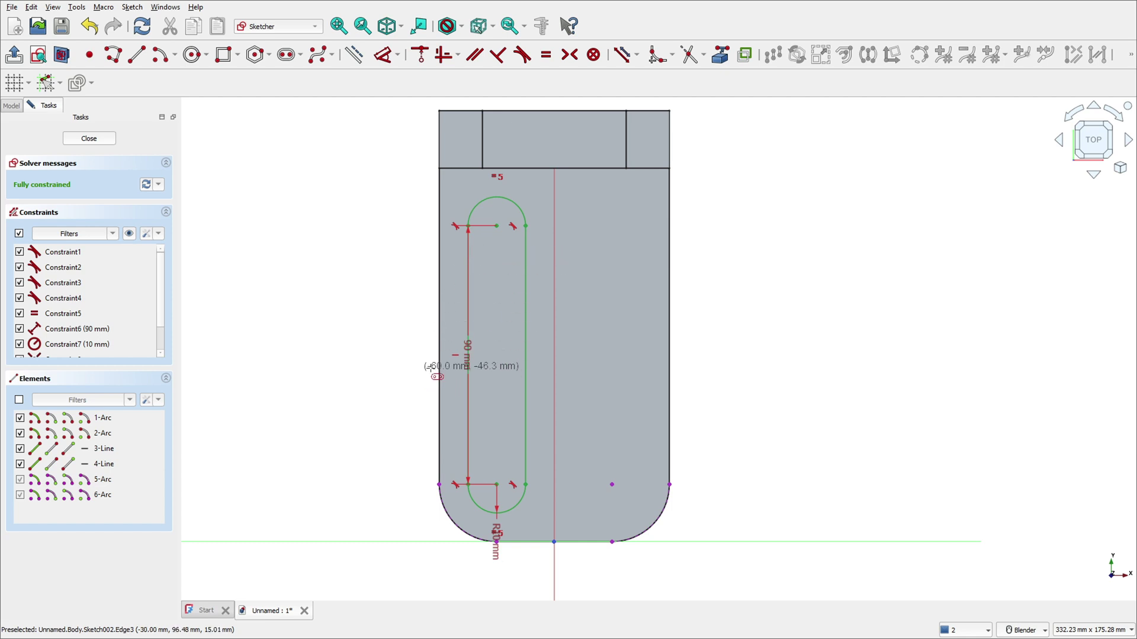
# Step: Draw the second 90 mm, R10 slot vertically from the right arc's centre and tidy its label
pyautogui.click(612, 484)
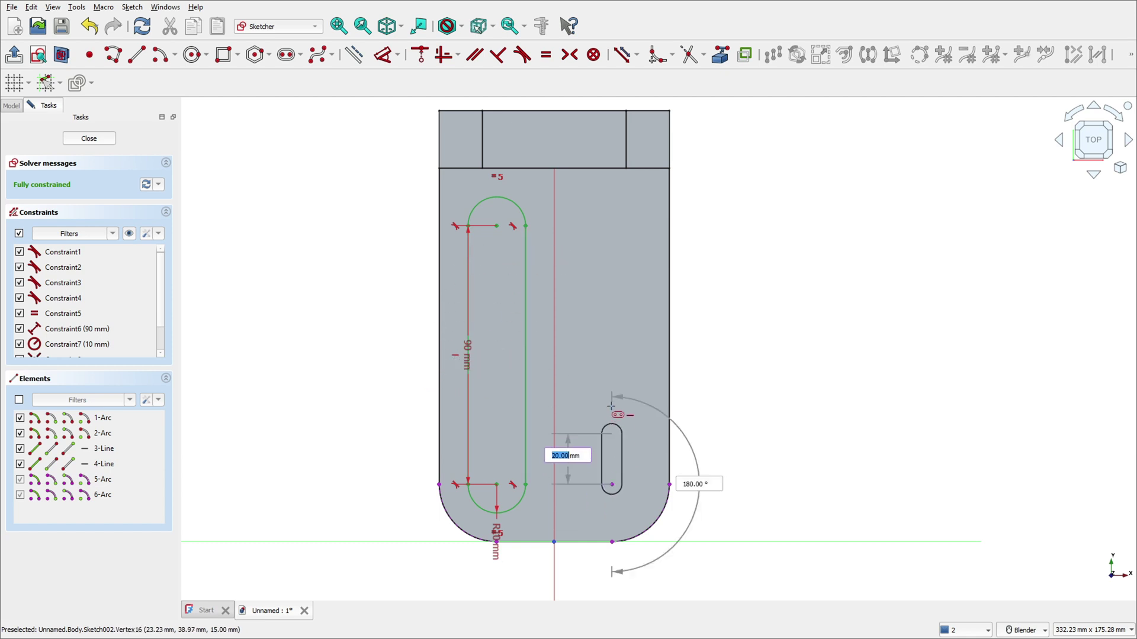
pyautogui.write('90')
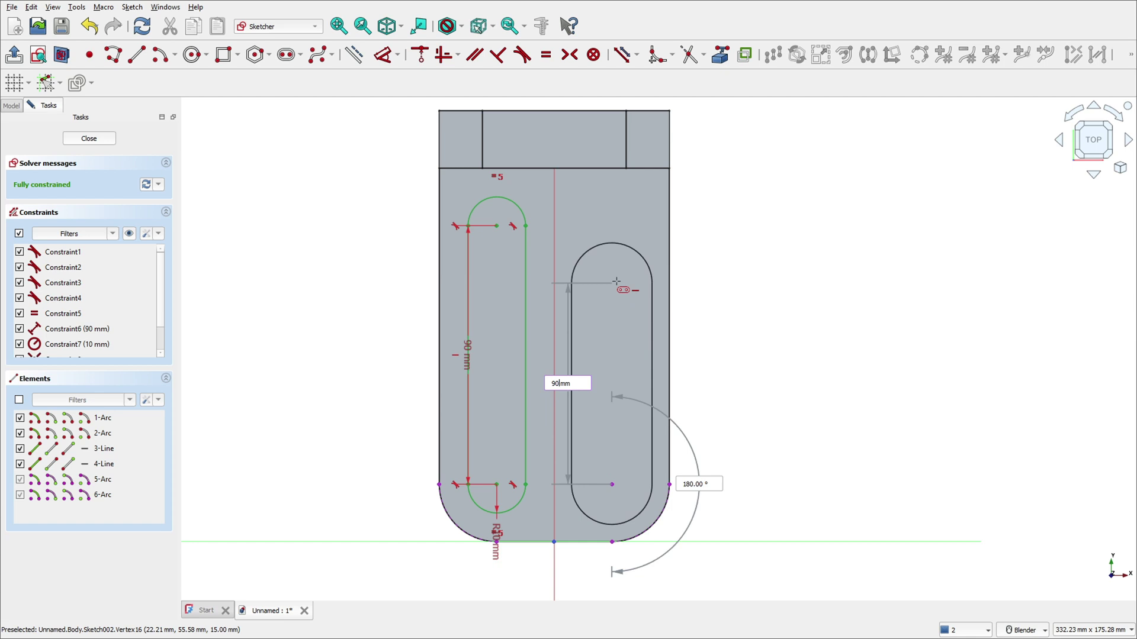
pyautogui.press('Tab')
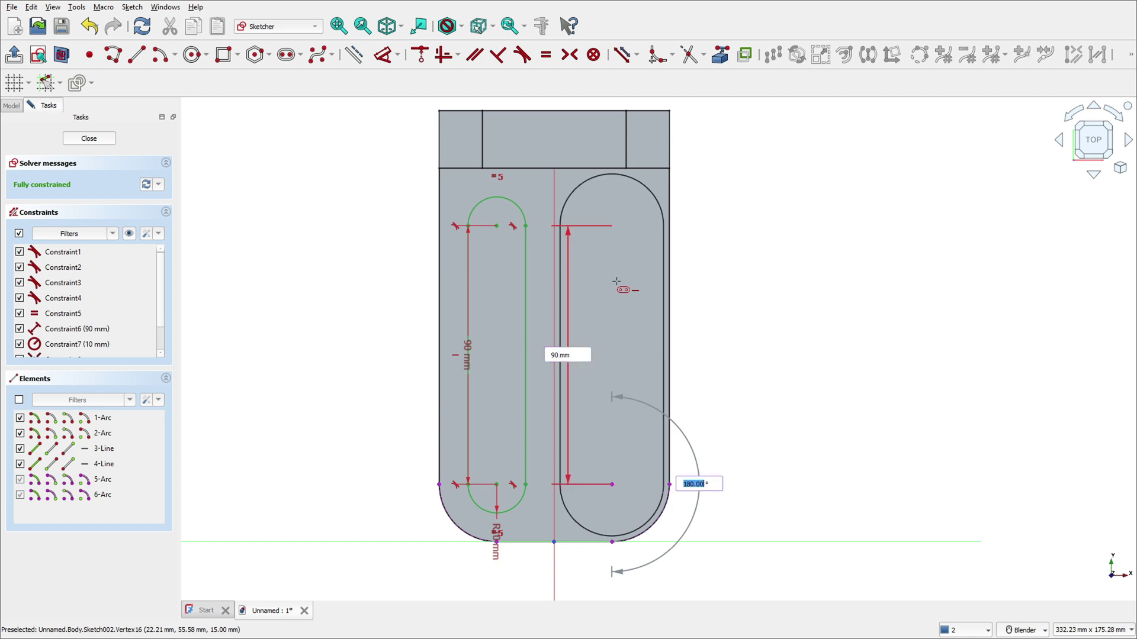
pyautogui.press('Tab')
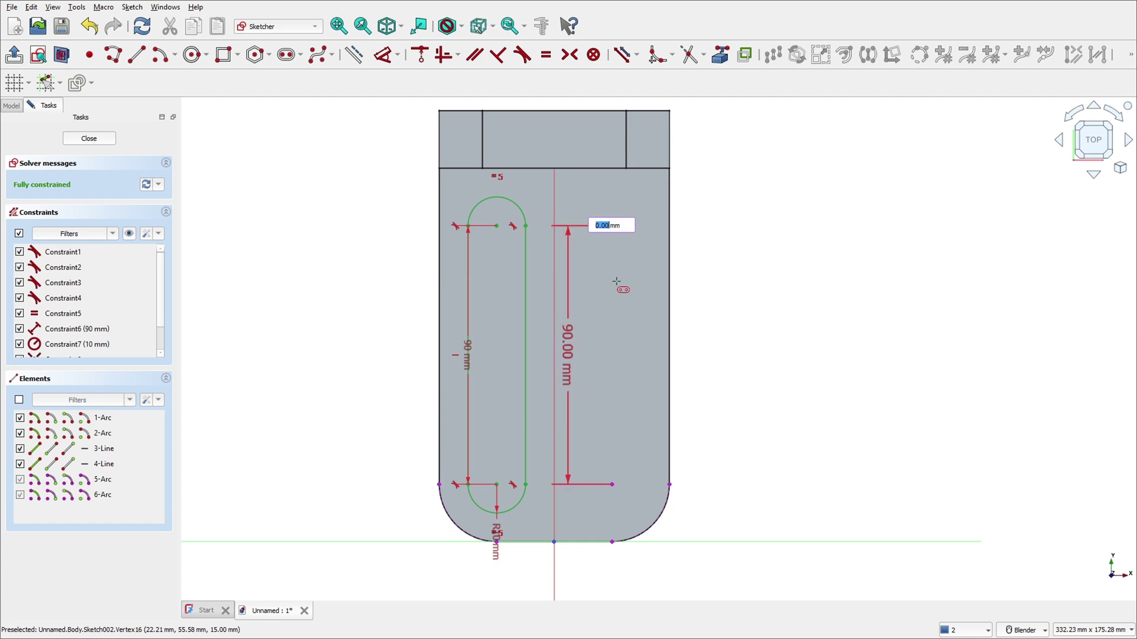
pyautogui.press('Return')
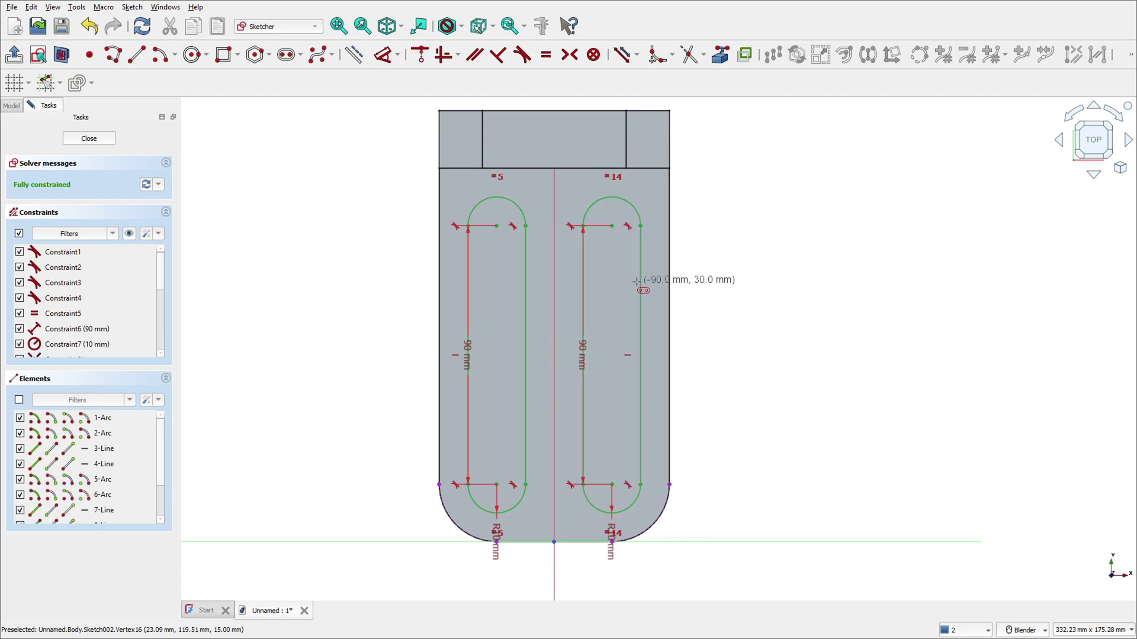
pyautogui.moveTo(609, 560); pyautogui.dragTo(717, 530)
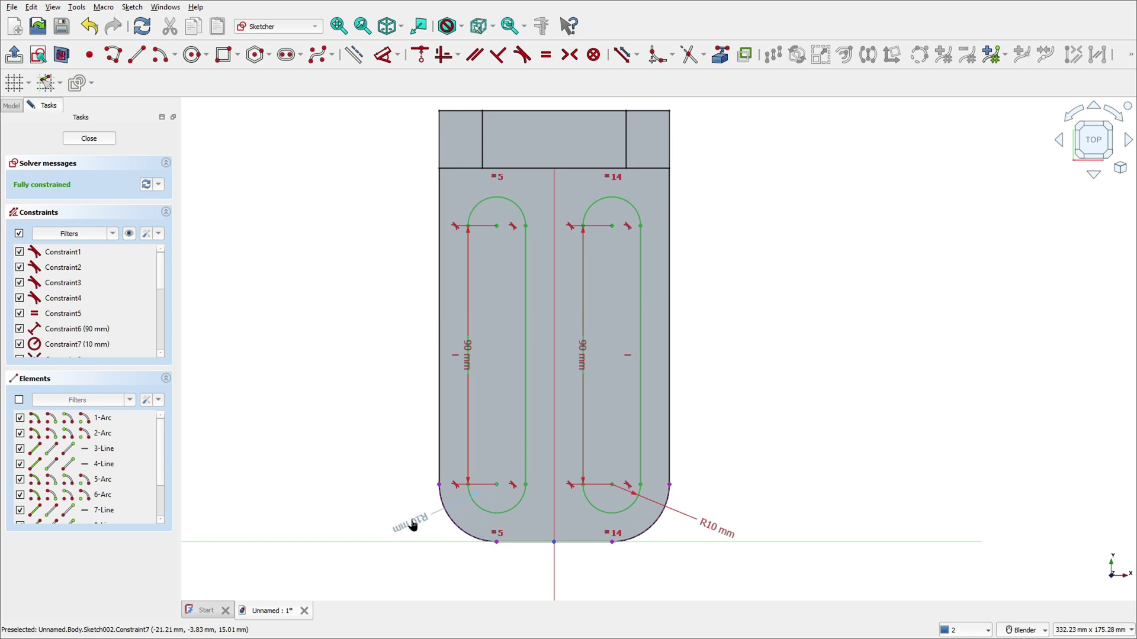